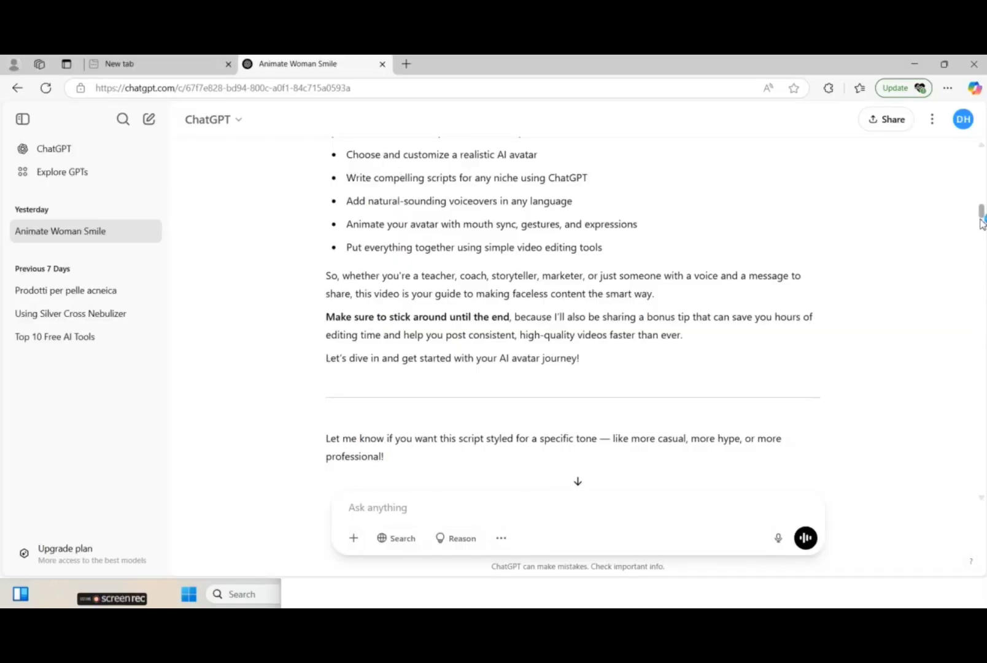
{"action": "scroll", "coordinate": [981, 220], "scroll_direction": "down", "scroll_amount": 1}
{"action": "scroll", "coordinate": [982, 158], "scroll_direction": "up", "scroll_amount": 3}
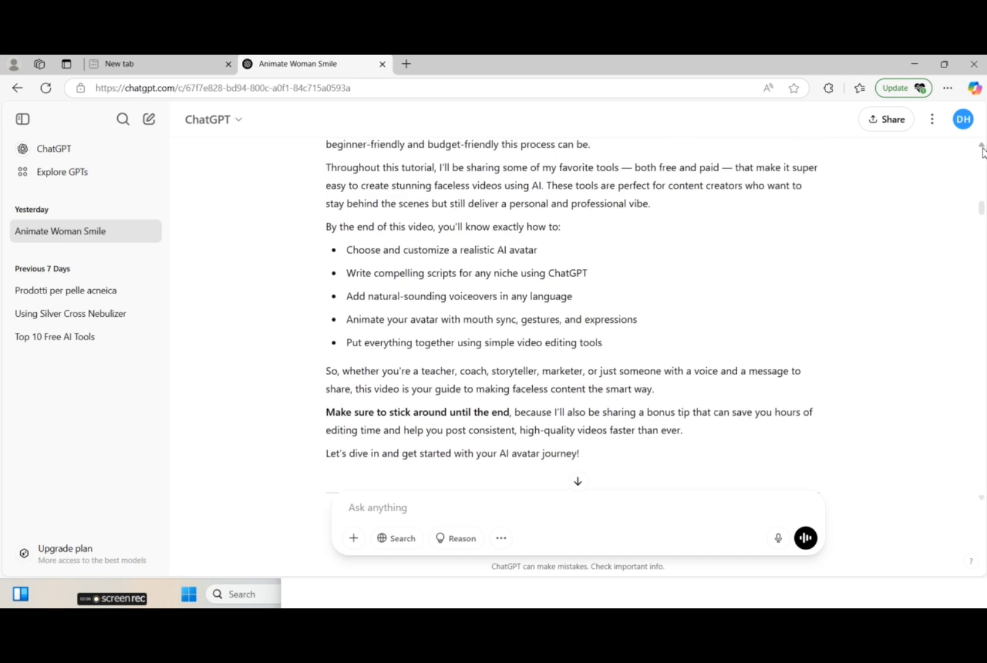
{"action": "scroll", "coordinate": [983, 154], "scroll_direction": "up", "scroll_amount": 1}
{"action": "scroll", "coordinate": [982, 151], "scroll_direction": "down", "scroll_amount": 3}
{"action": "scroll", "coordinate": [982, 151], "scroll_direction": "down", "scroll_amount": 3}
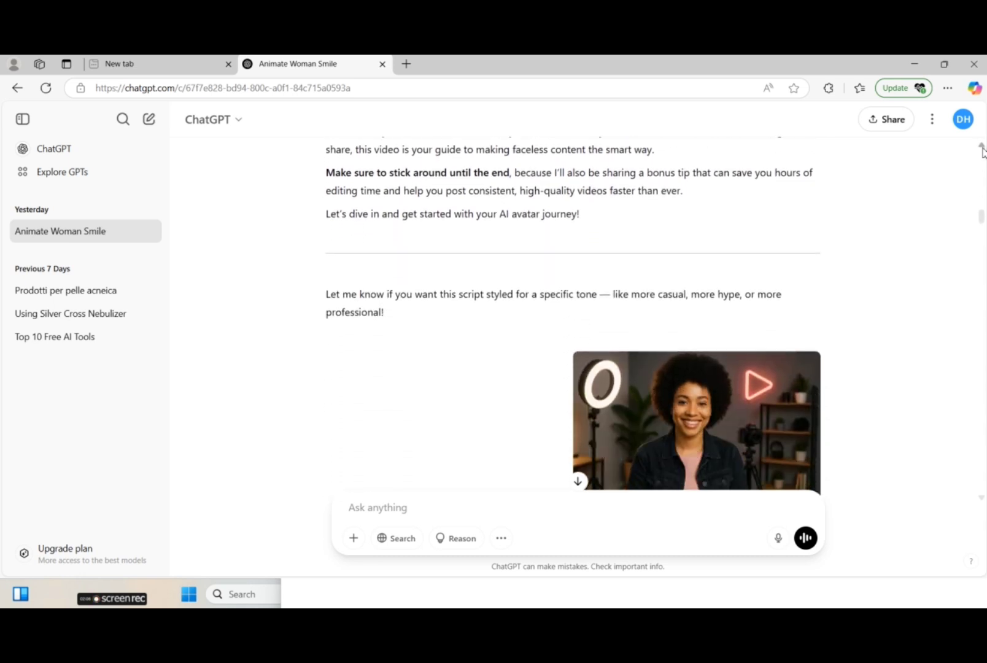
{"action": "scroll", "coordinate": [982, 150], "scroll_direction": "down", "scroll_amount": 2}
{"action": "scroll", "coordinate": [981, 150], "scroll_direction": "down", "scroll_amount": 2}
{"action": "scroll", "coordinate": [981, 150], "scroll_direction": "up", "scroll_amount": 1}
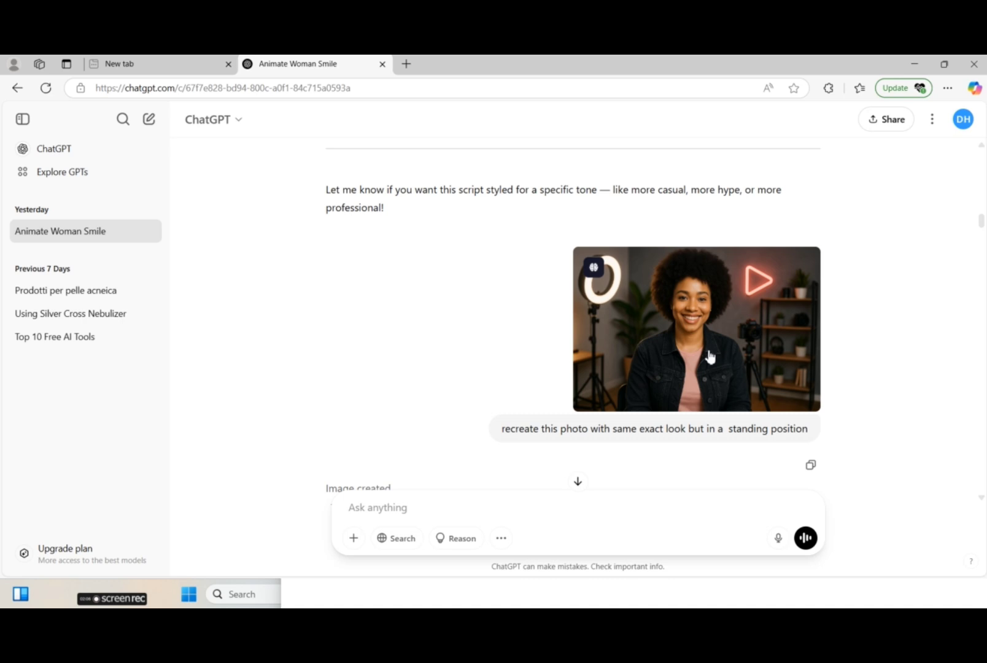
{"action": "left_click", "coordinate": [740, 369]}
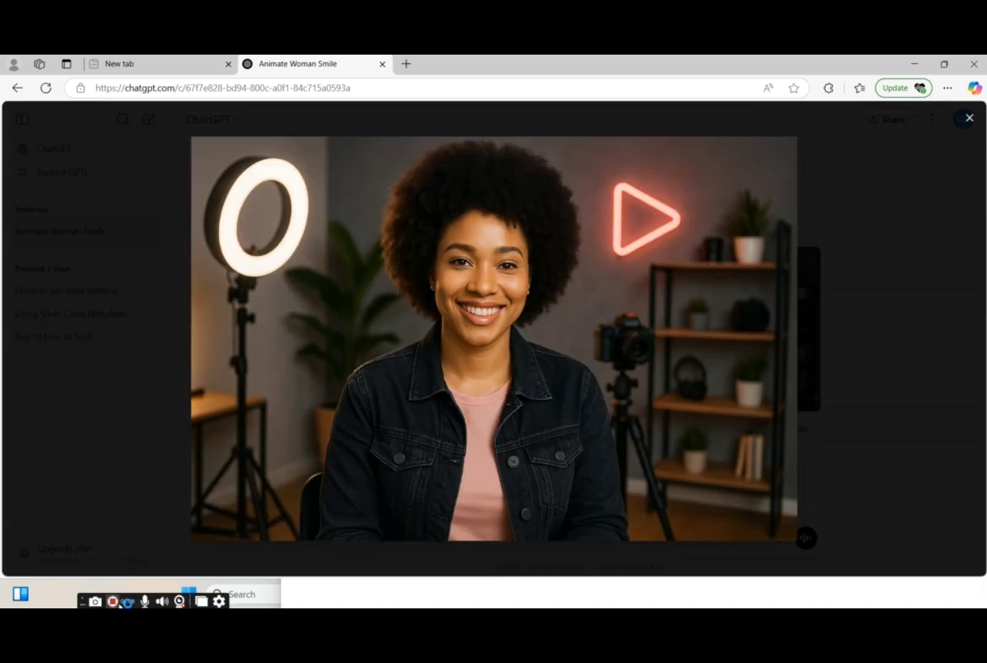
{"action": "left_click", "coordinate": [113, 601]}
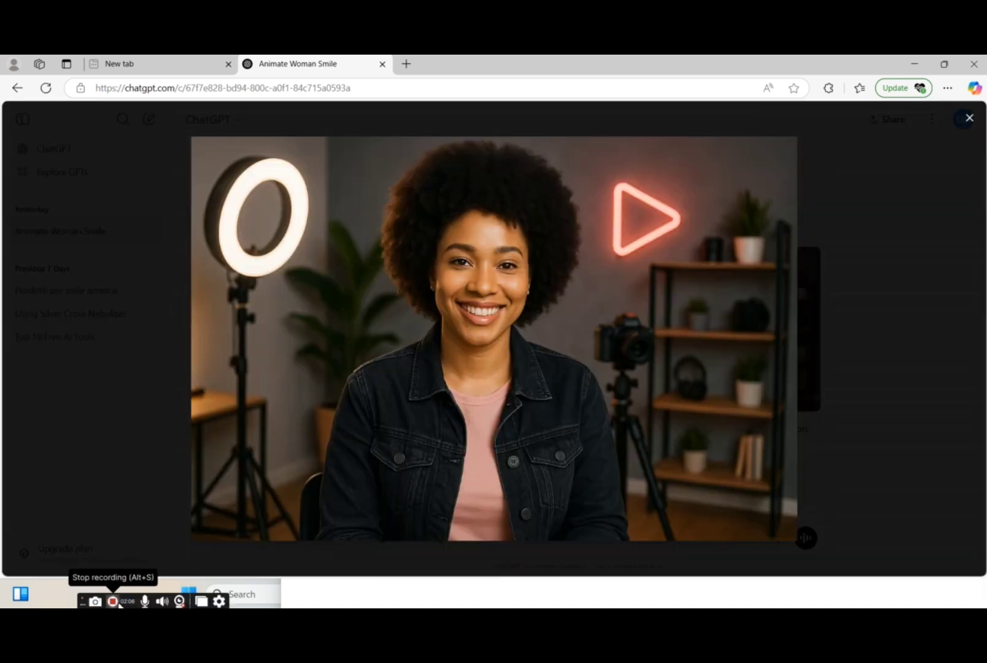
{"action": "left_click", "coordinate": [971, 118]}
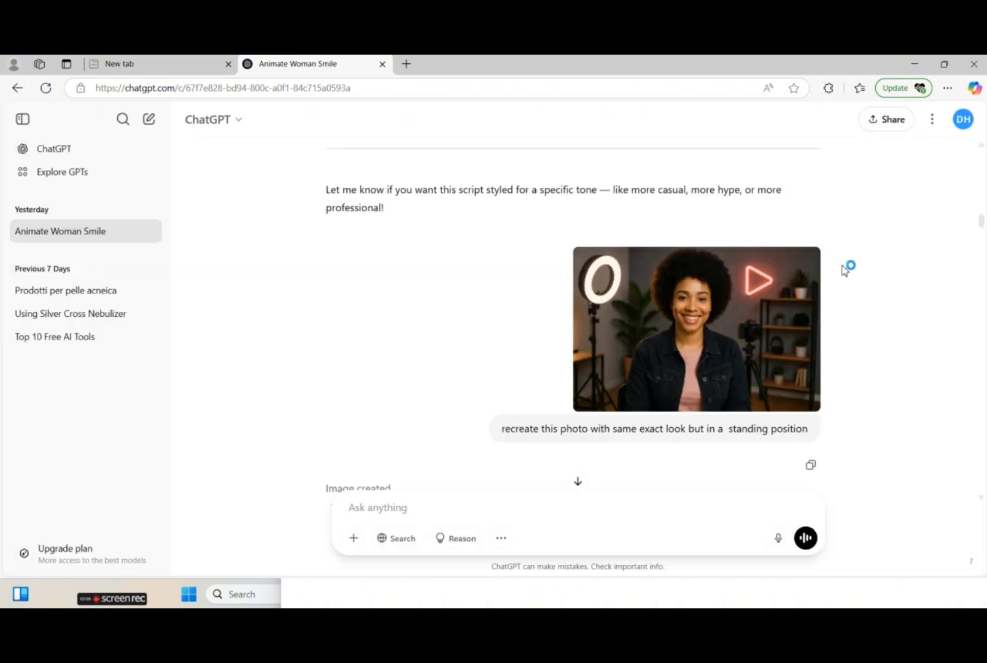
{"action": "left_click", "coordinate": [353, 538]}
{"action": "left_click", "coordinate": [879, 400]}
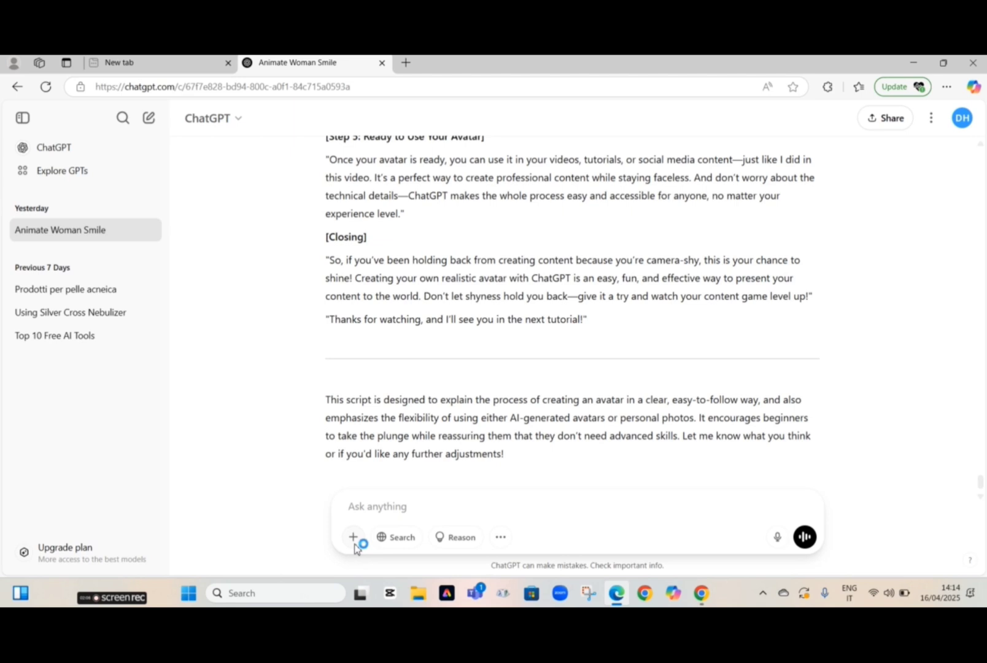
Step: Attach the Leonardo_Kino_XL portrait from Downloads and send a request for every detail about it
{"action": "left_click", "coordinate": [353, 537]}
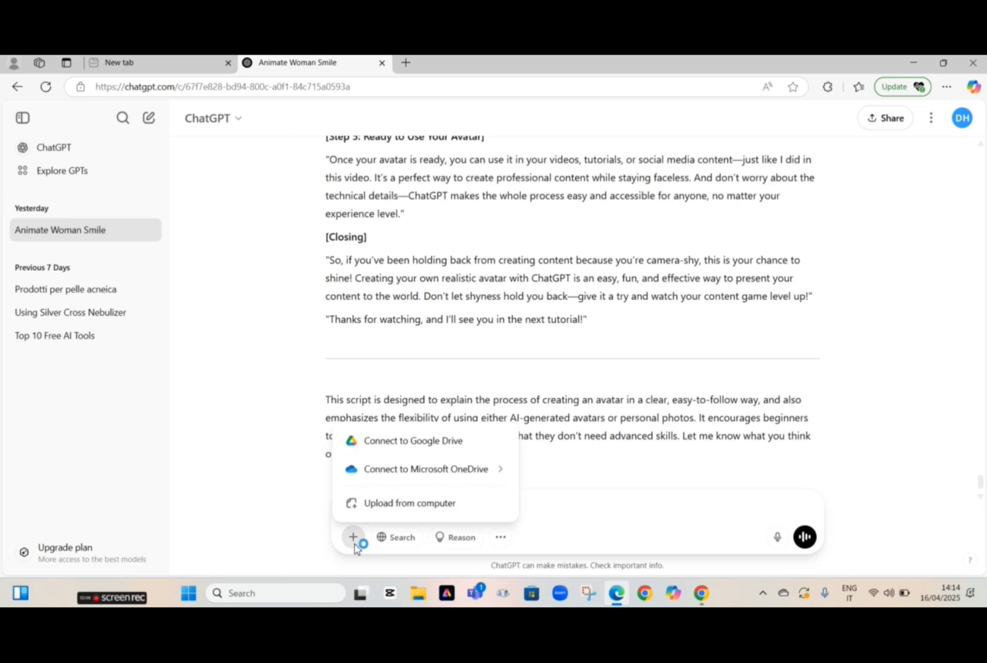
{"action": "left_click", "coordinate": [399, 505]}
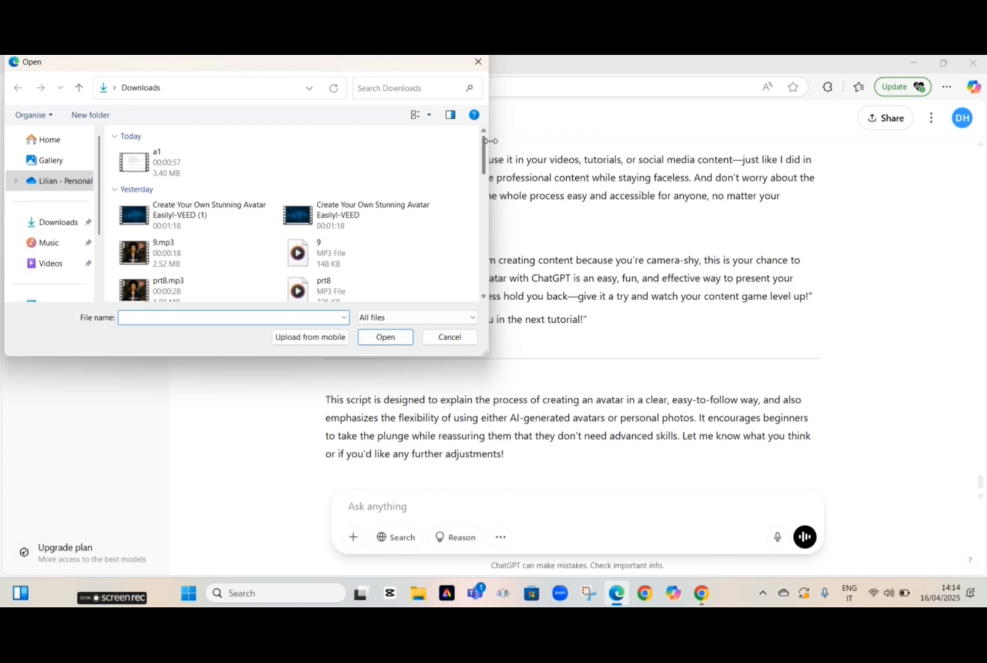
{"action": "left_click", "coordinate": [483, 297]}
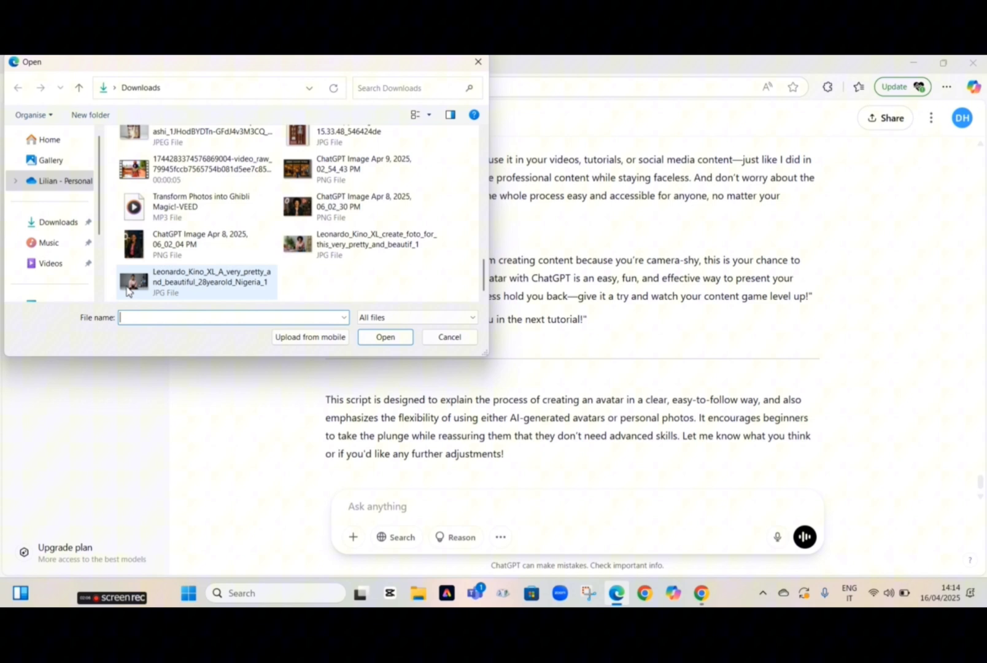
{"action": "left_click", "coordinate": [197, 278]}
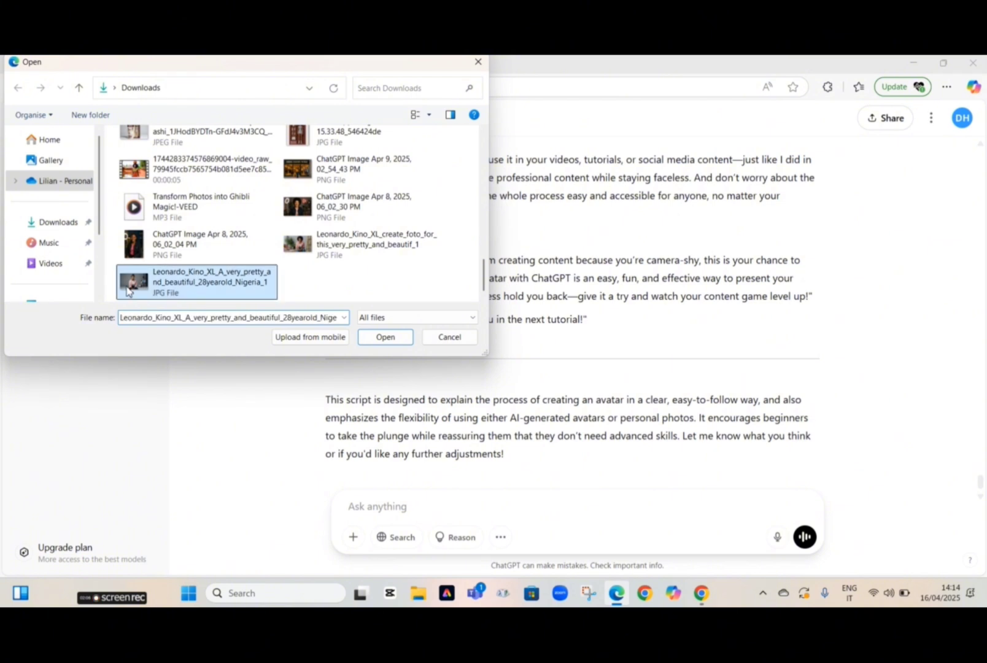
{"action": "left_click", "coordinate": [385, 337]}
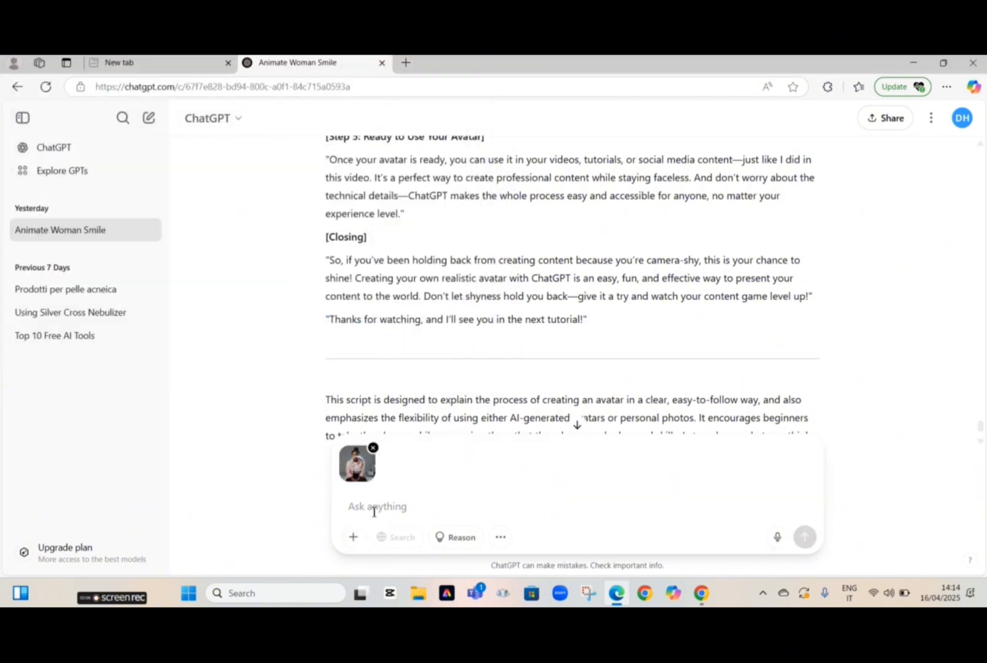
{"action": "type", "text": "give me every detai"}
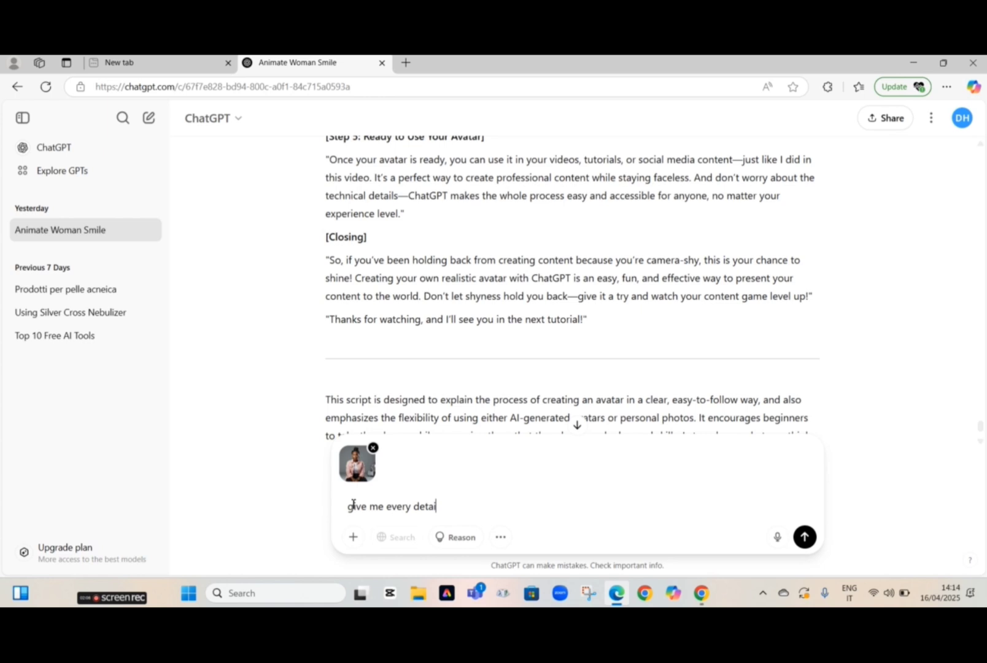
{"action": "type", "text": "oto"}
{"action": "left_click", "coordinate": [804, 537]}
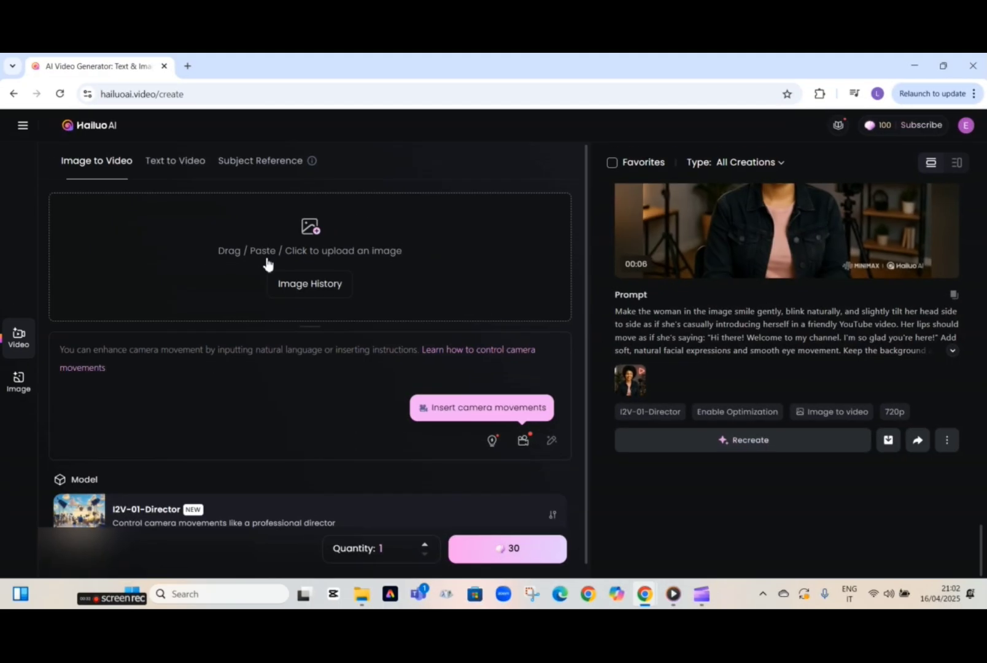
Step: Upload ChatGPT Image Apr 11 from Downloads as the image-to-video start frame
{"action": "left_click", "coordinate": [311, 229]}
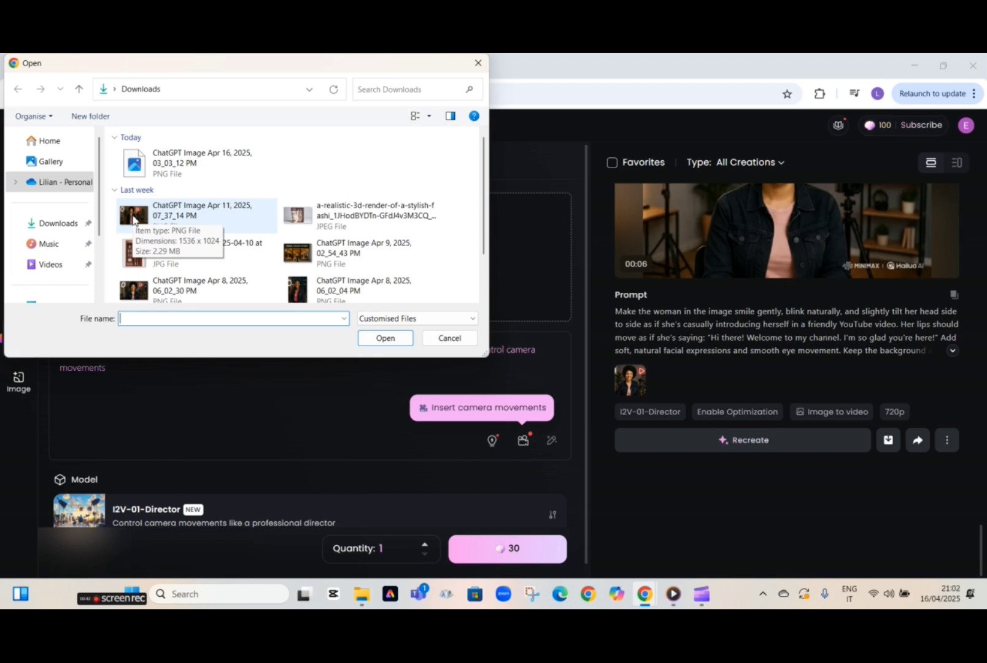
{"action": "left_click", "coordinate": [133, 219]}
{"action": "left_click", "coordinate": [385, 338]}
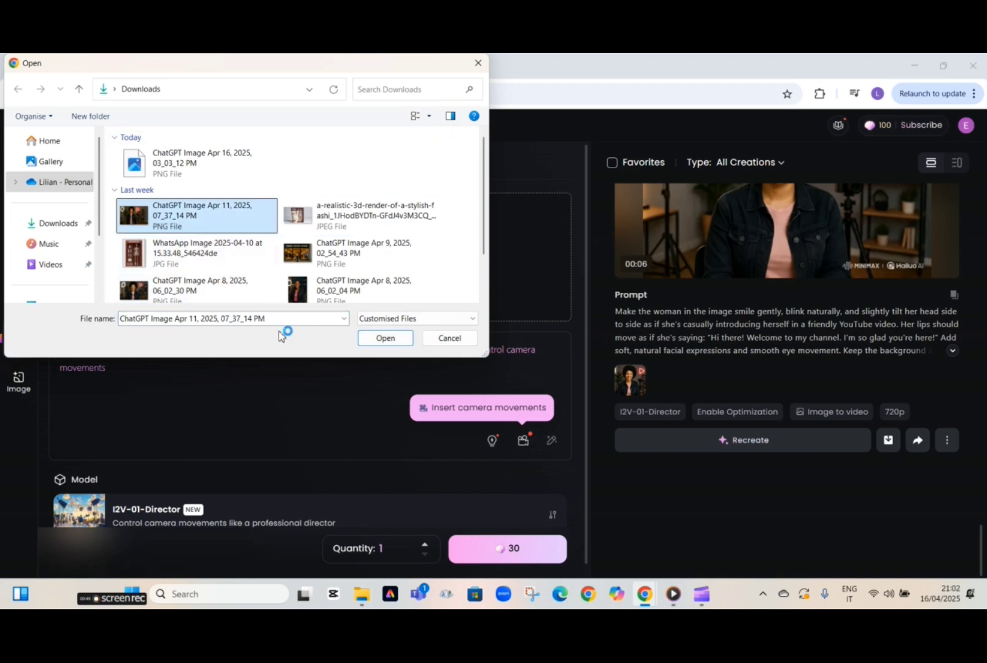
{"action": "left_click", "coordinate": [385, 338]}
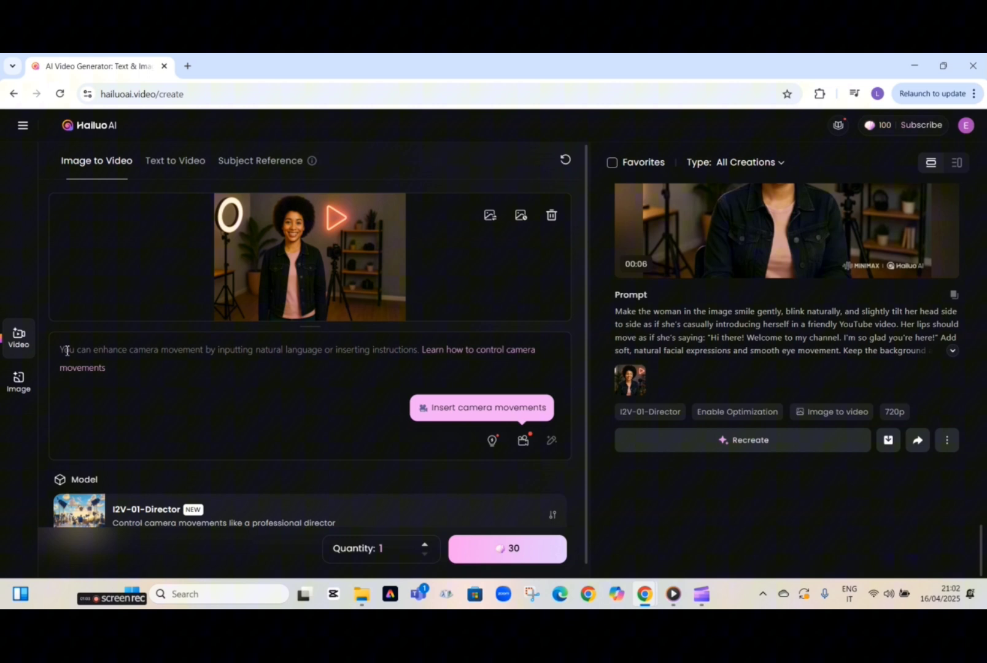
{"action": "type", "text": "ma"}
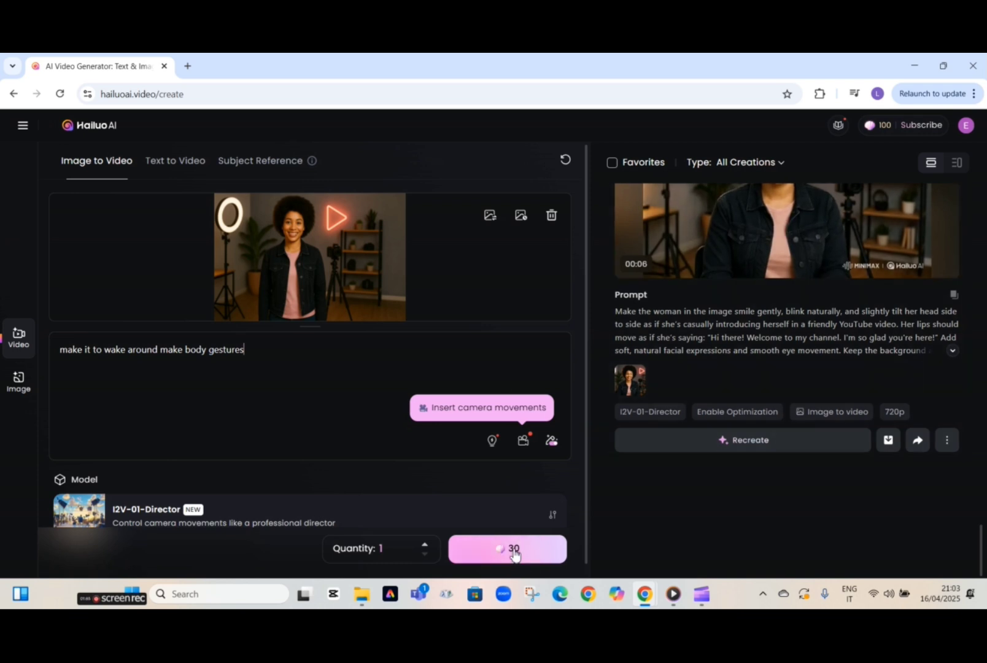
Step: Look at the earlier generated video, then clear the motion prompt box
{"action": "left_click", "coordinate": [736, 243]}
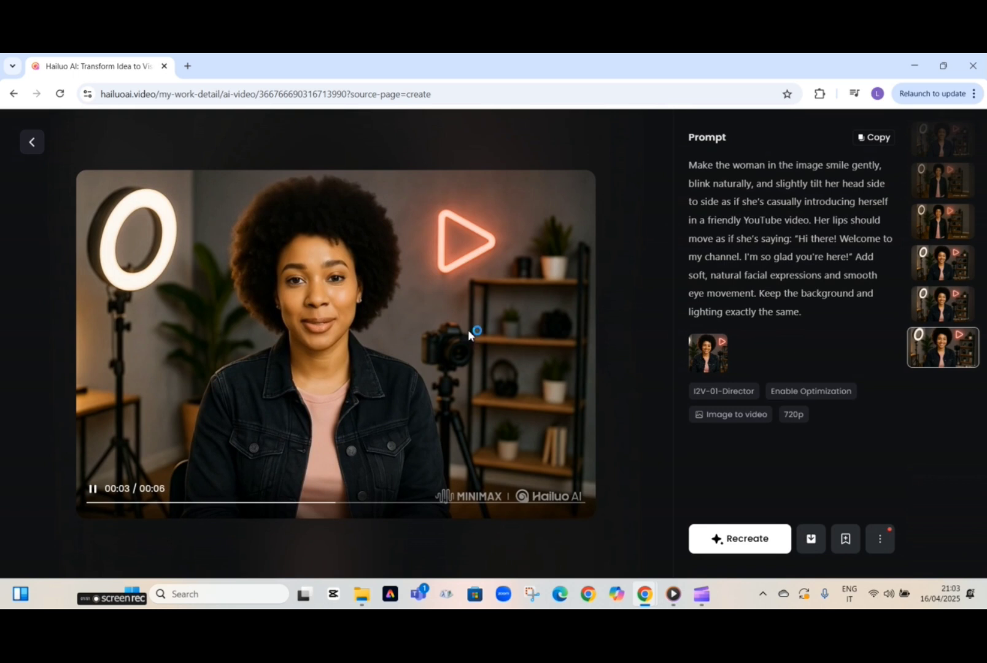
{"action": "left_click", "coordinate": [31, 141]}
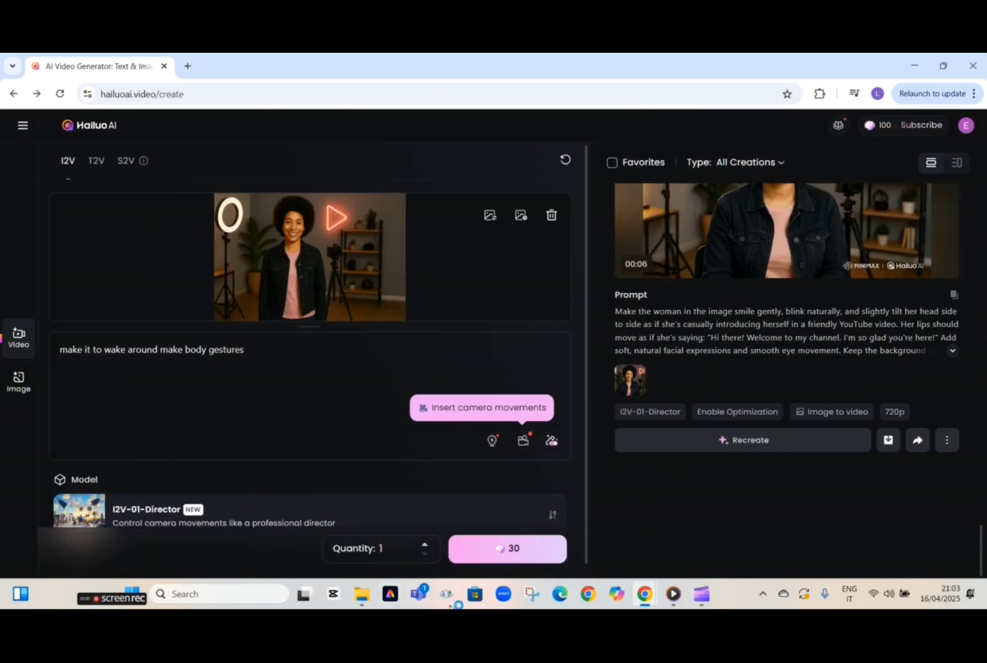
{"action": "left_click_drag", "start_coordinate": [247, 350], "coordinate": [63, 347]}
{"action": "key", "text": "BackSpace"}
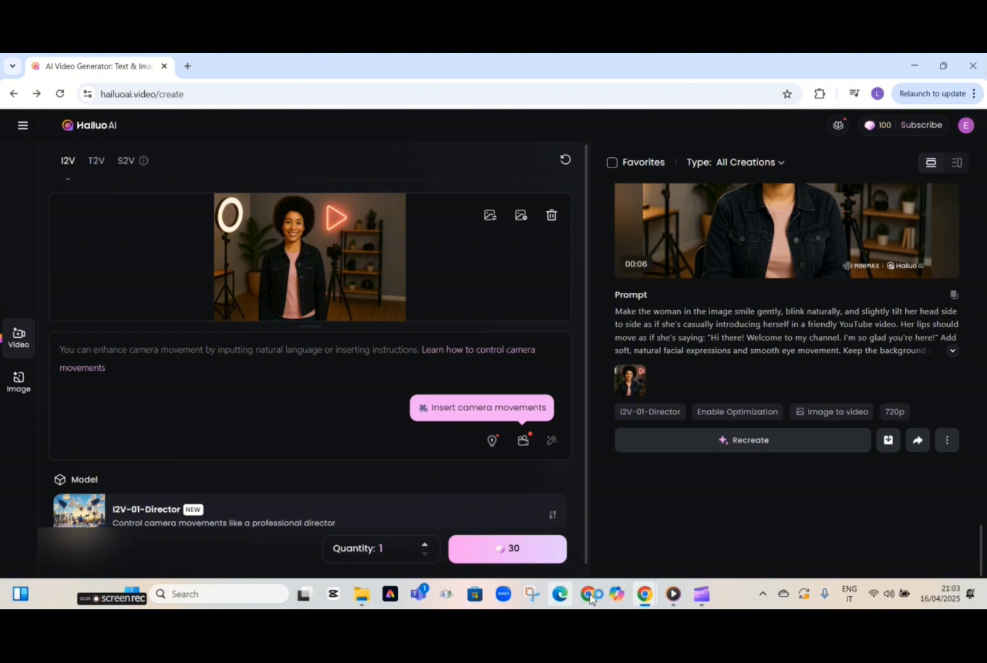
{"action": "mouse_move", "coordinate": [644, 594]}
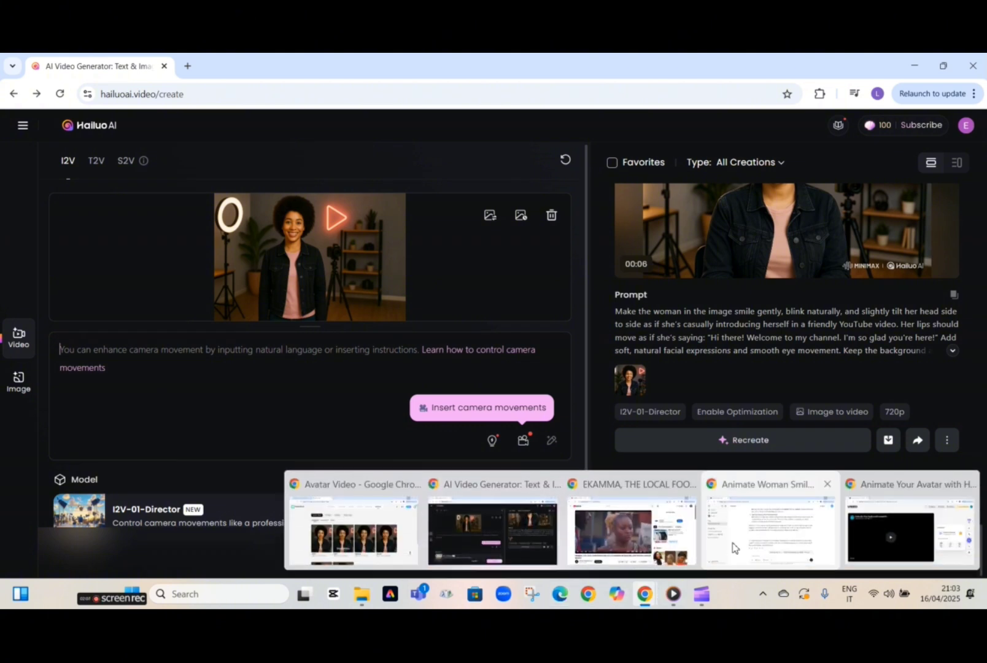
Step: Copy ChatGPT's closing note on the adjustments and minimize ChatGPT to reveal Hailuo AI
{"action": "left_click", "coordinate": [771, 532]}
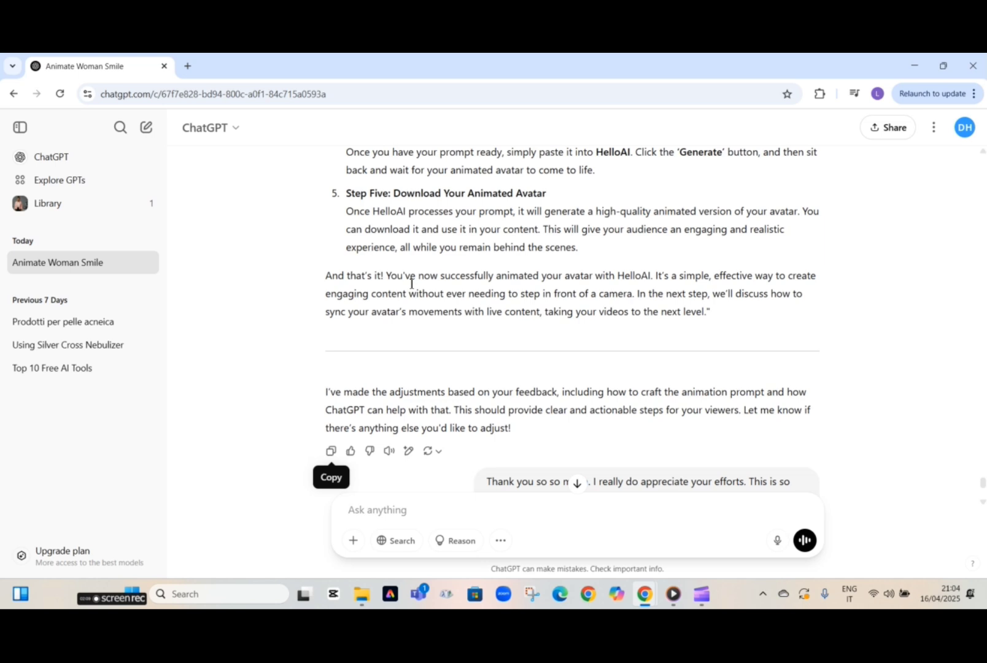
{"action": "left_click_drag", "start_coordinate": [326, 391], "coordinate": [524, 435]}
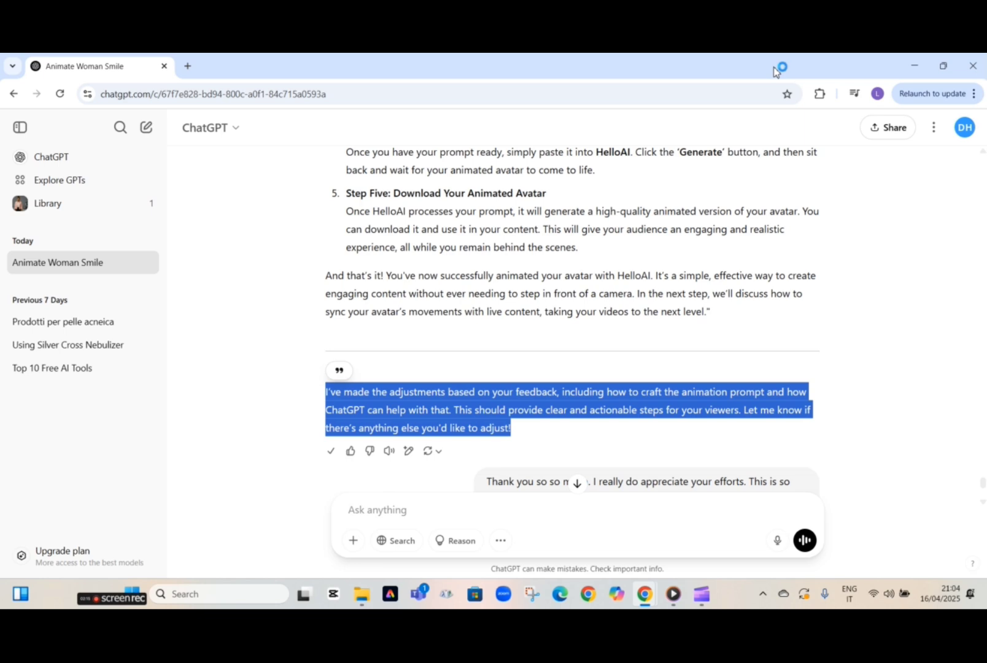
{"action": "left_click", "coordinate": [918, 71]}
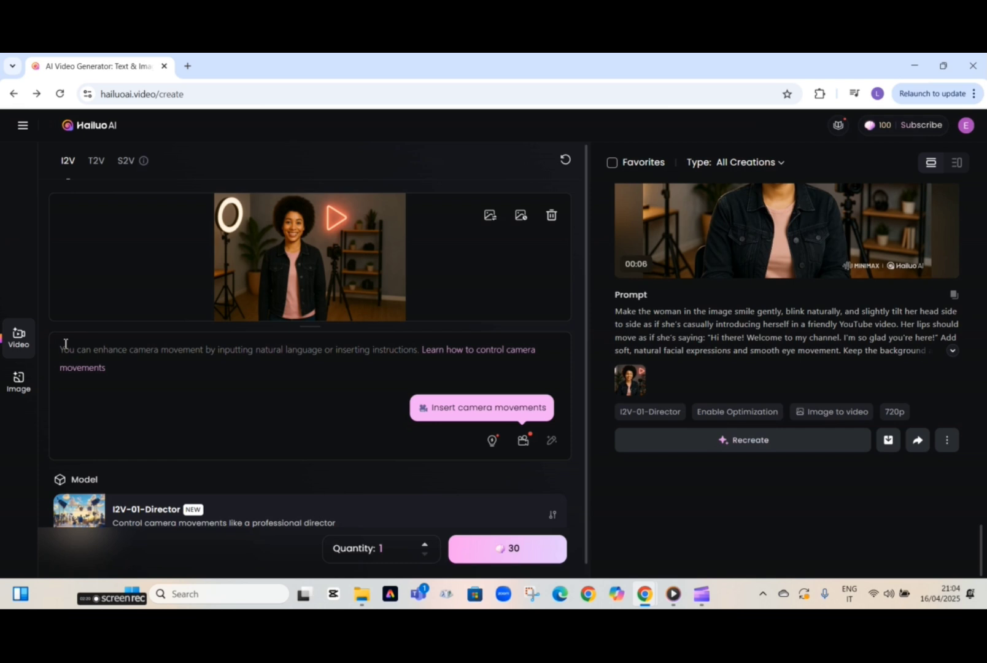
Step: Paste the copied ChatGPT guide into the video prompt and open the side navigation menu
{"action": "right_click", "coordinate": [66, 345]}
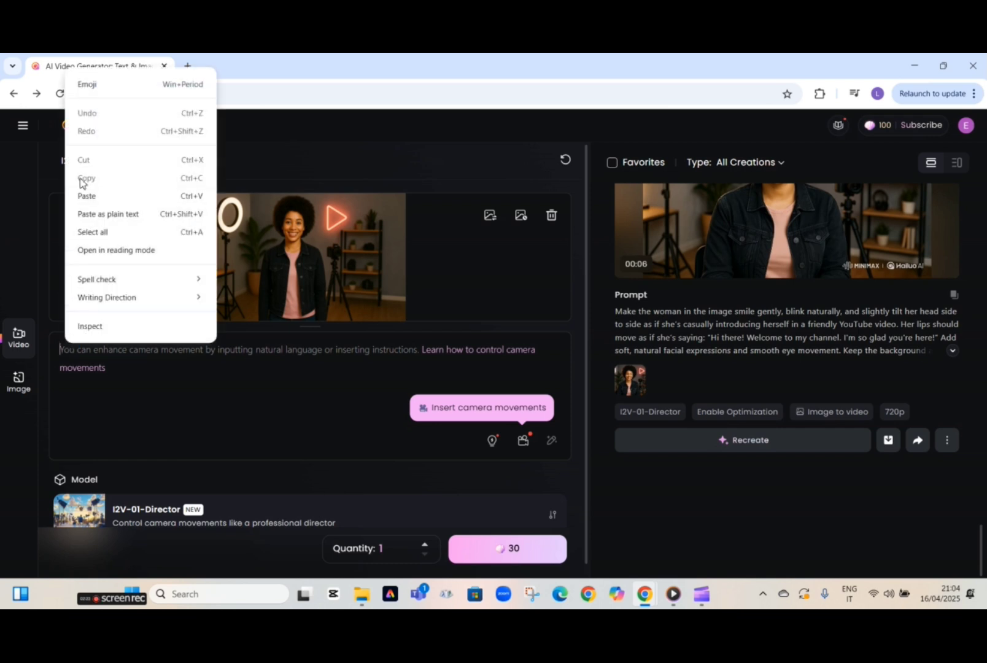
{"action": "left_click", "coordinate": [87, 196]}
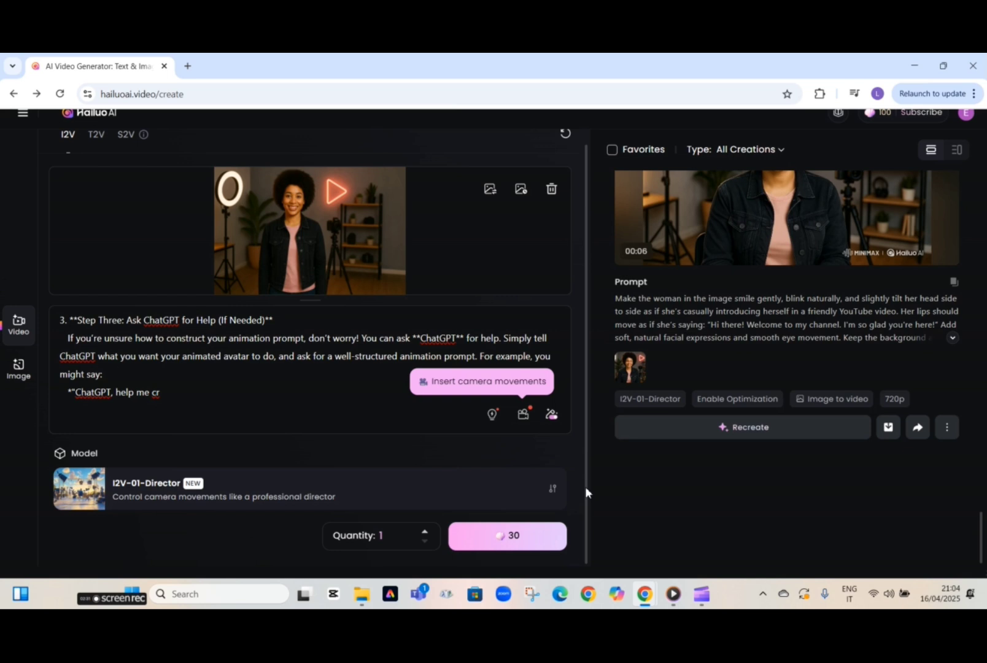
{"action": "left_click", "coordinate": [21, 116]}
{"action": "left_click", "coordinate": [21, 113]}
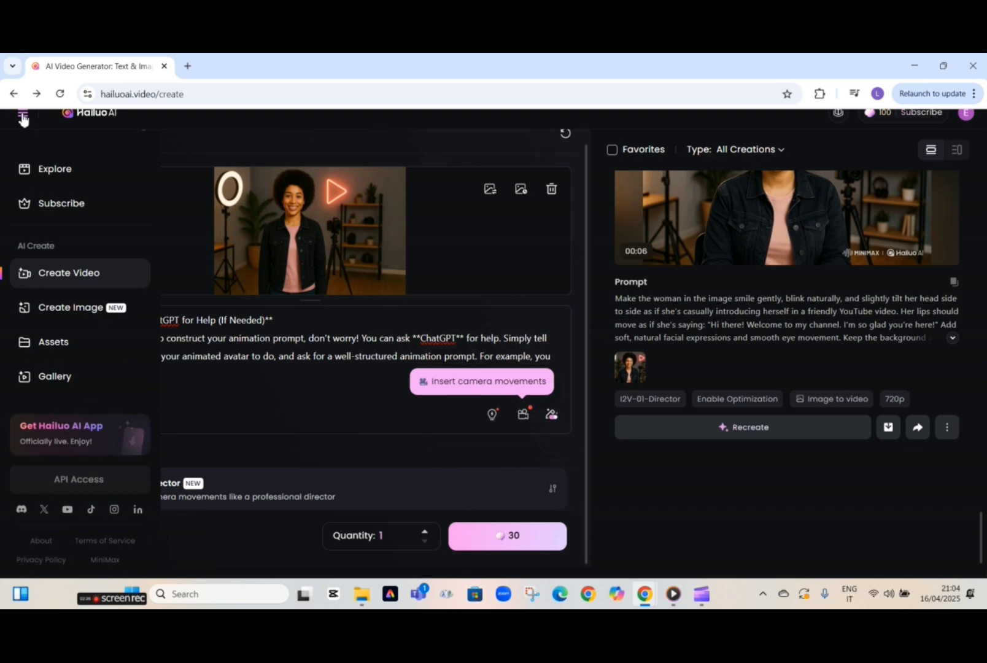
Step: Open Assets and preview several earlier woman-in-studio videos, ending on the content-creator clip
{"action": "left_click", "coordinate": [67, 343]}
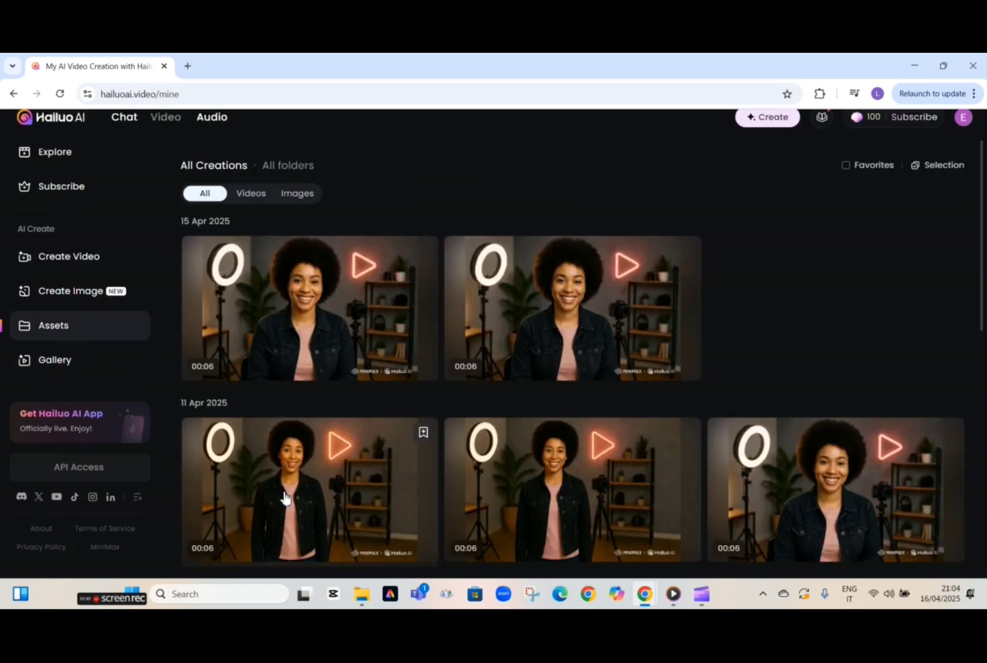
{"action": "mouse_move", "coordinate": [310, 309]}
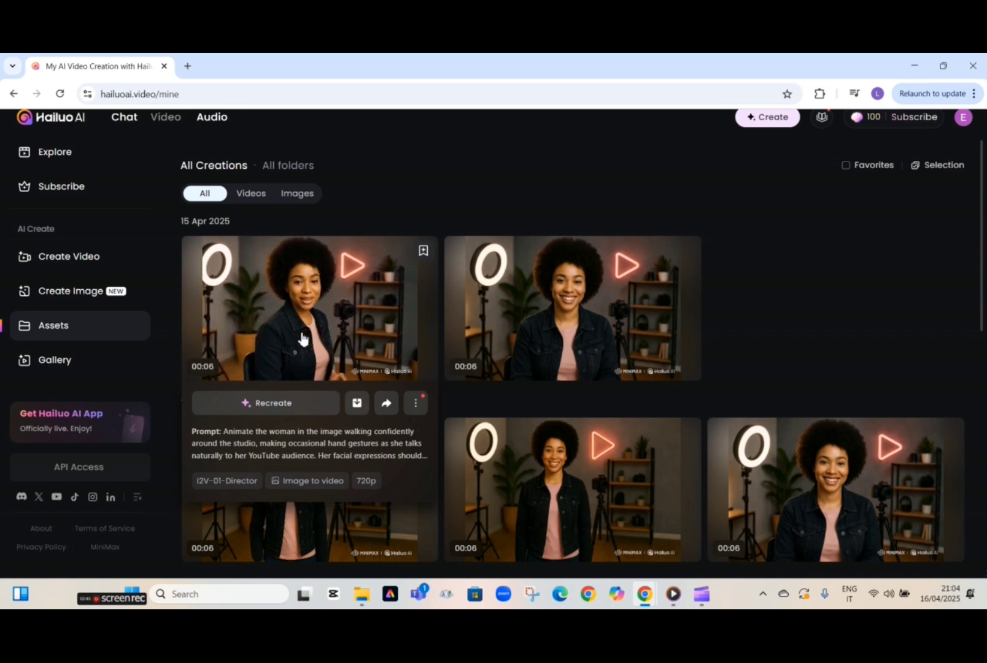
{"action": "left_click", "coordinate": [303, 338]}
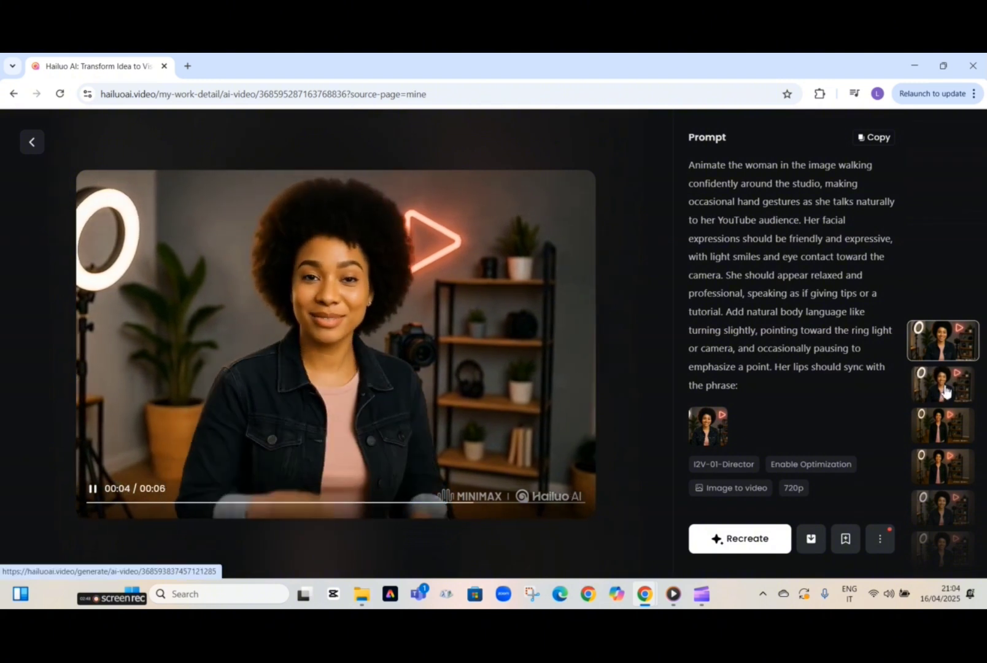
{"action": "left_click", "coordinate": [945, 389]}
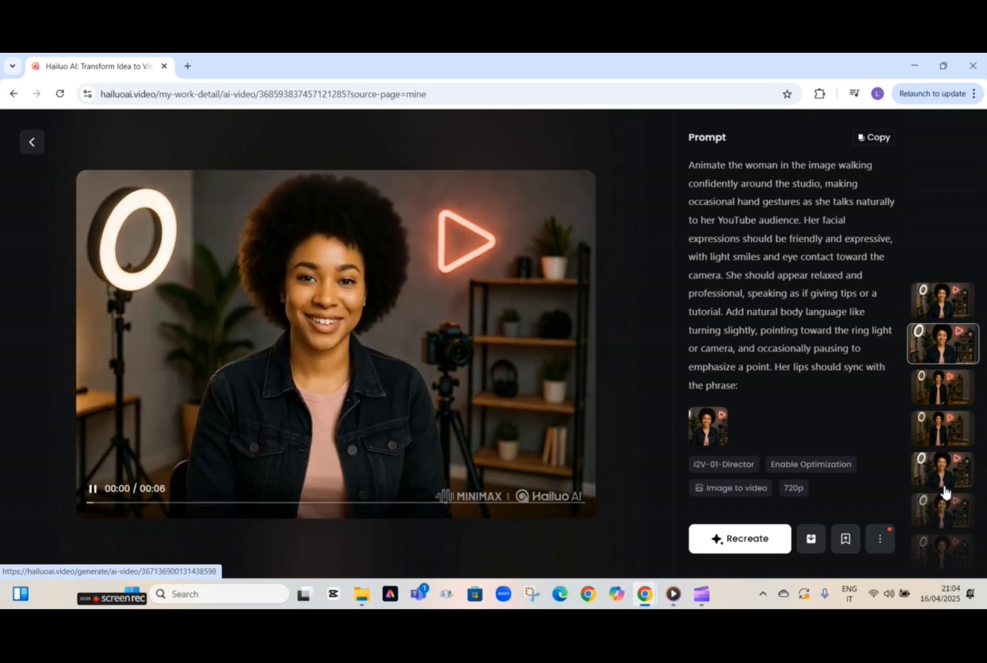
{"action": "left_click", "coordinate": [942, 386]}
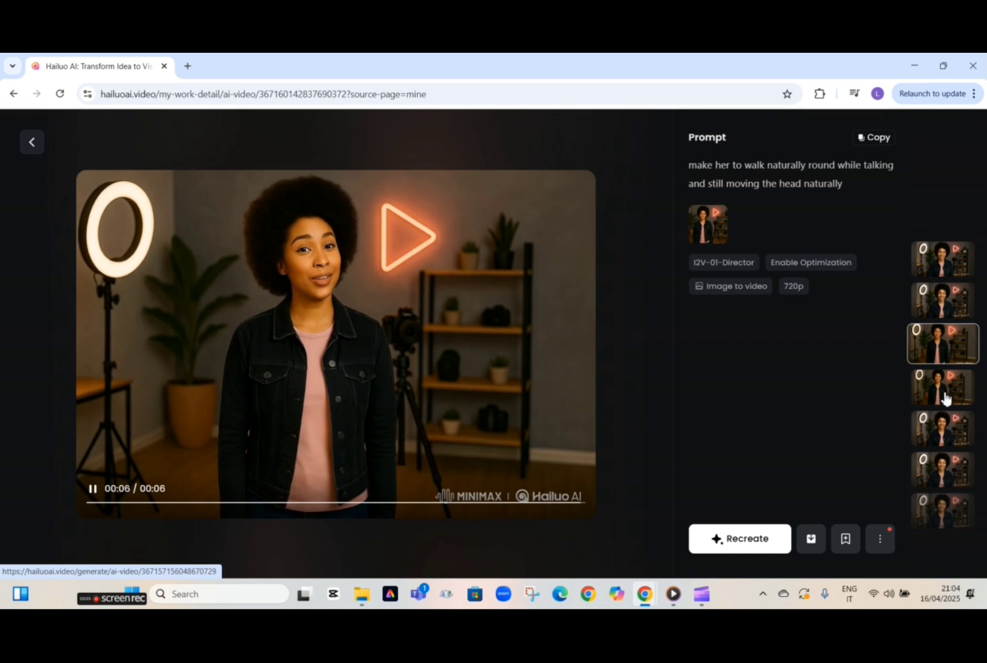
{"action": "left_click", "coordinate": [947, 437]}
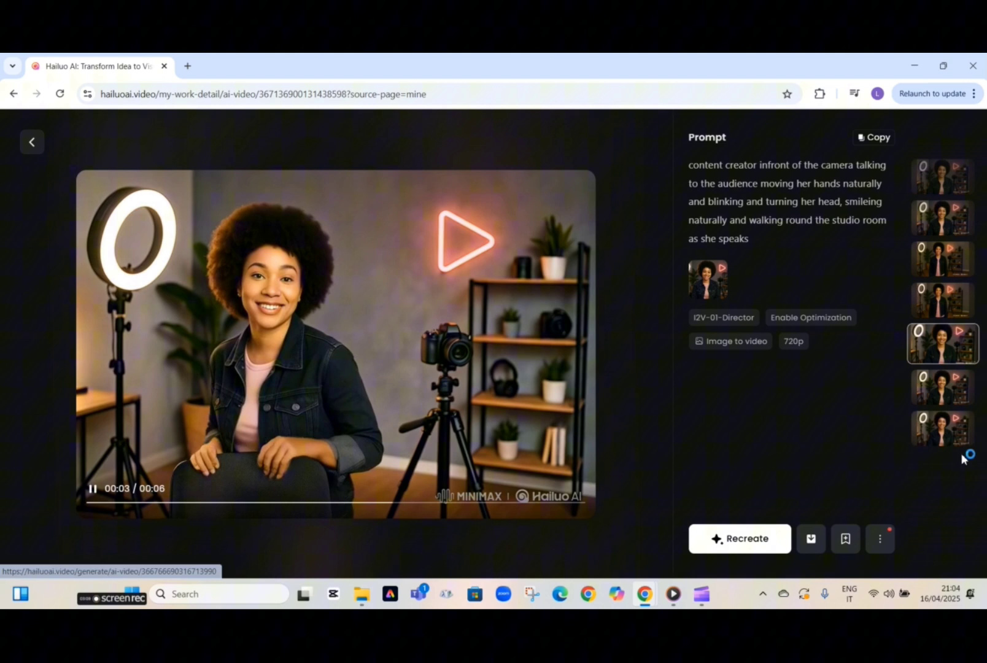
Step: Play the video of the woman seated in a chair from the right-hand list
{"action": "left_click", "coordinate": [947, 438]}
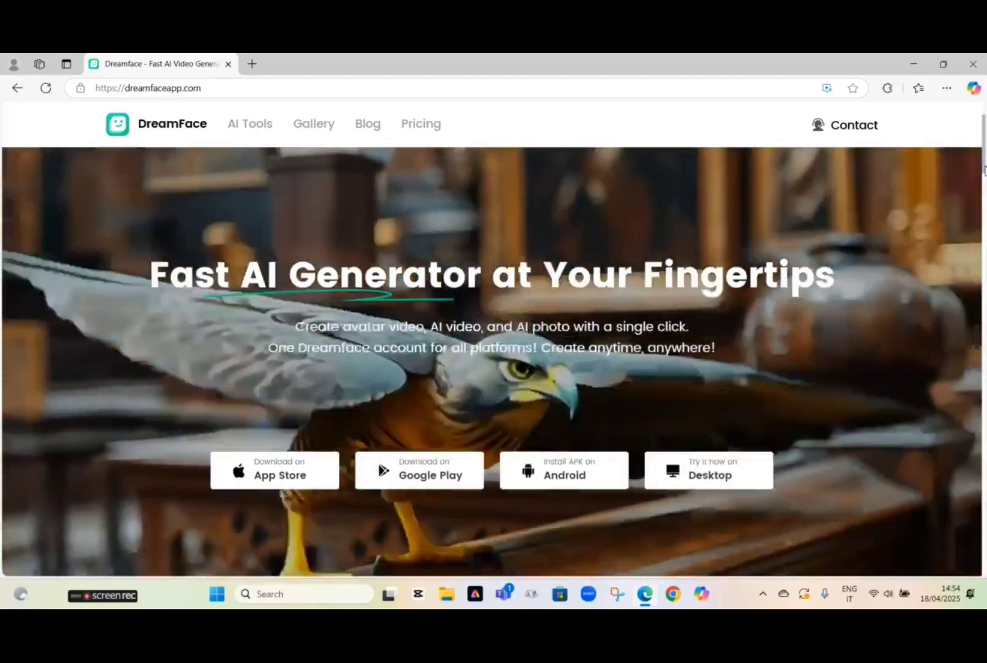
{"action": "mouse_move", "coordinate": [983, 166]}
{"action": "left_mouse_down"}
{"action": "mouse_move", "coordinate": [983, 433]}
{"action": "mouse_move", "coordinate": [983, 116]}
{"action": "left_mouse_up"}
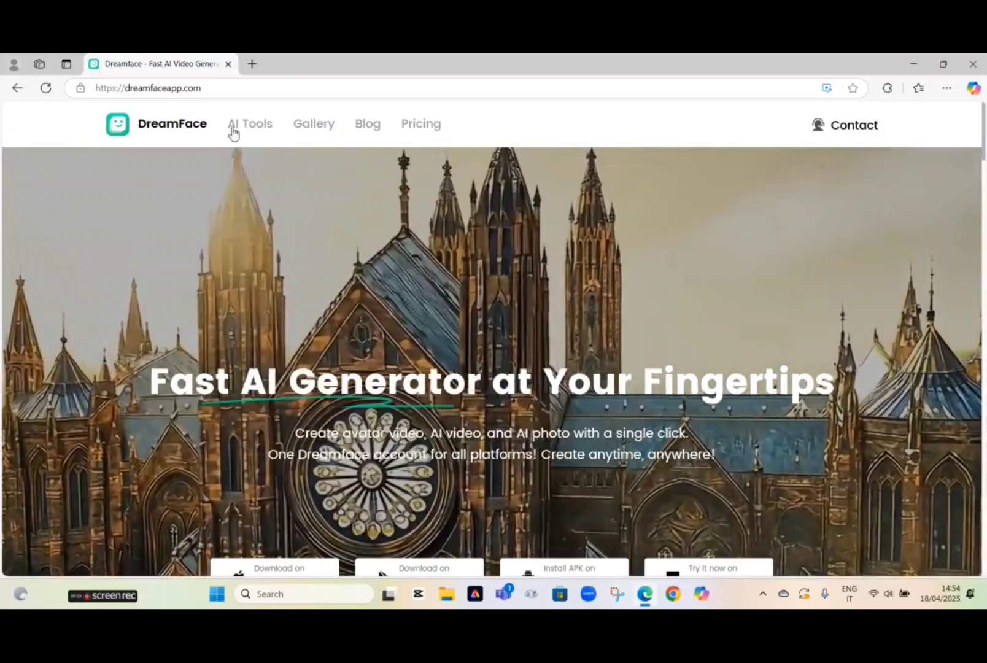
Step: Launch Video Lip Sync from Dreamface's AI Tools menu
{"action": "left_click", "coordinate": [249, 124]}
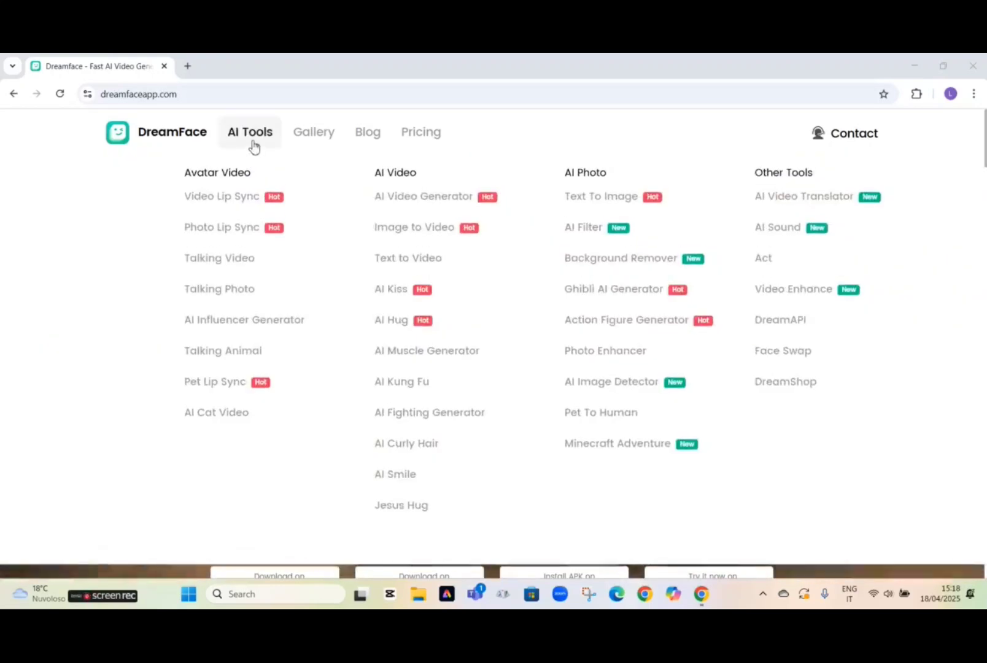
{"action": "left_click", "coordinate": [258, 202]}
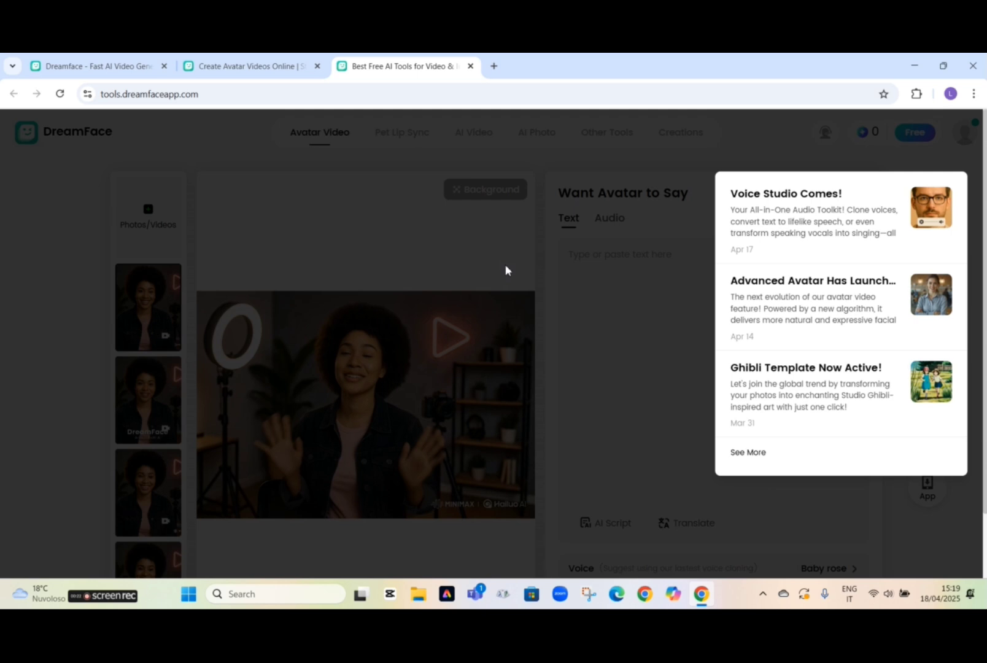
Step: Upload the avatar video, enter a 128-character placeholder script, and generate the talking video
{"action": "left_click", "coordinate": [623, 318]}
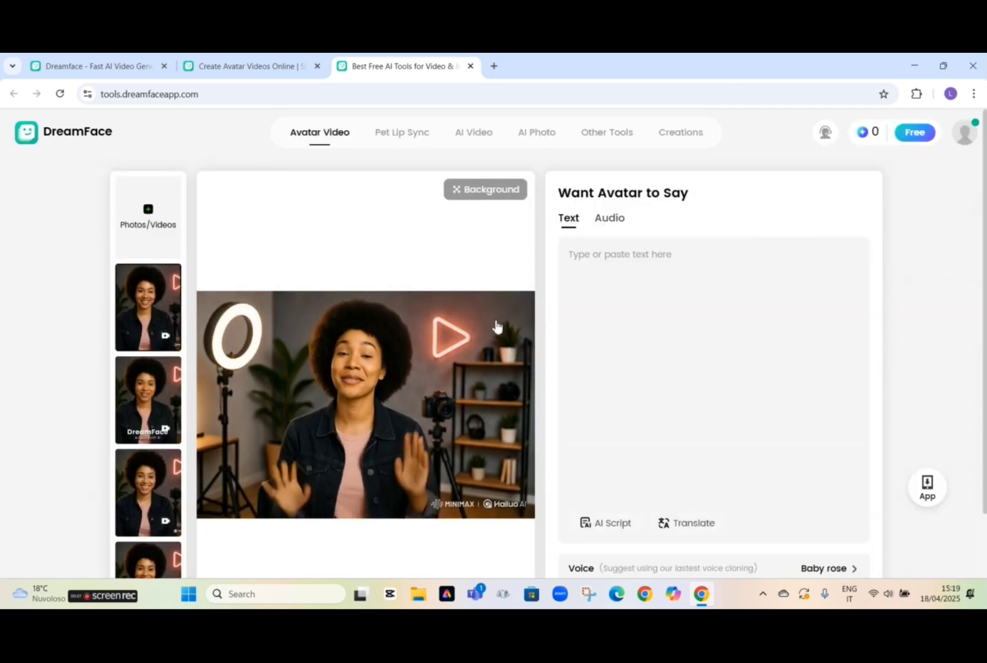
{"action": "left_click", "coordinate": [143, 224]}
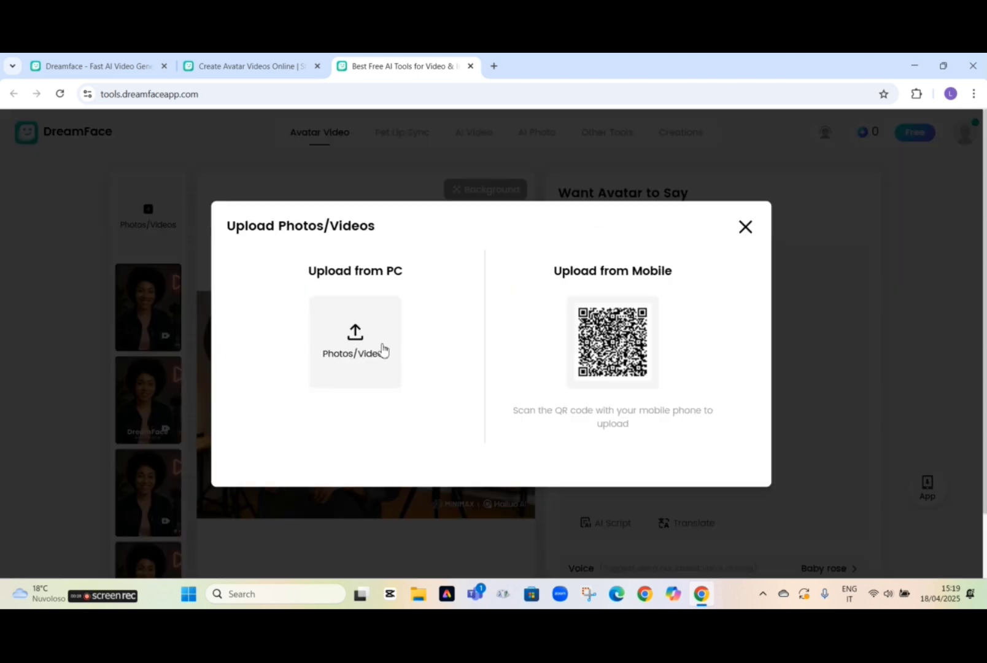
{"action": "left_click", "coordinate": [358, 343]}
{"action": "left_click", "coordinate": [136, 164]}
{"action": "left_click", "coordinate": [386, 337]}
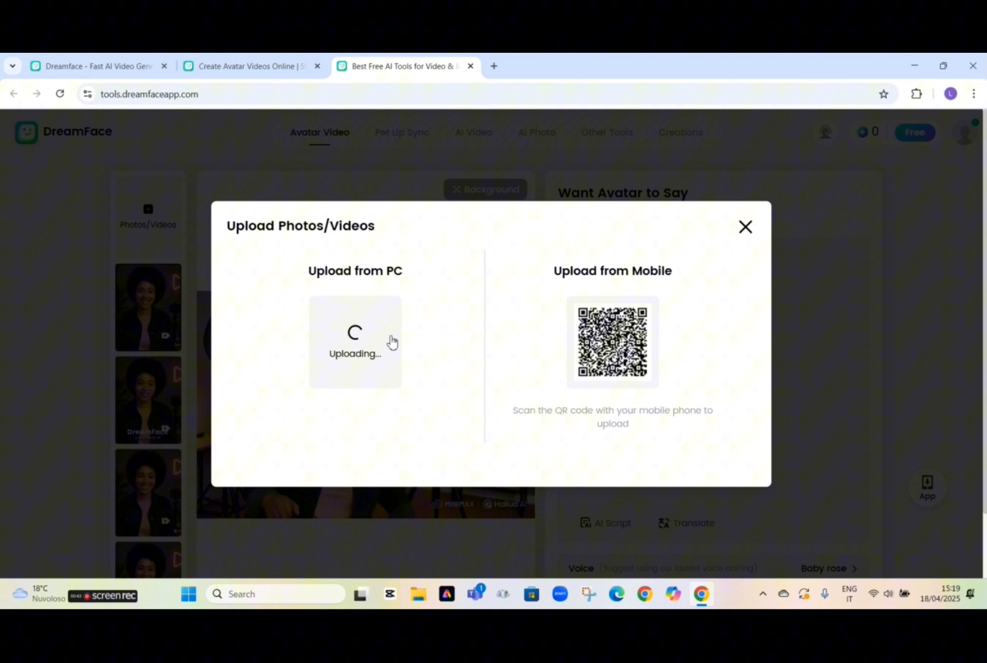
{"action": "left_click", "coordinate": [744, 226]}
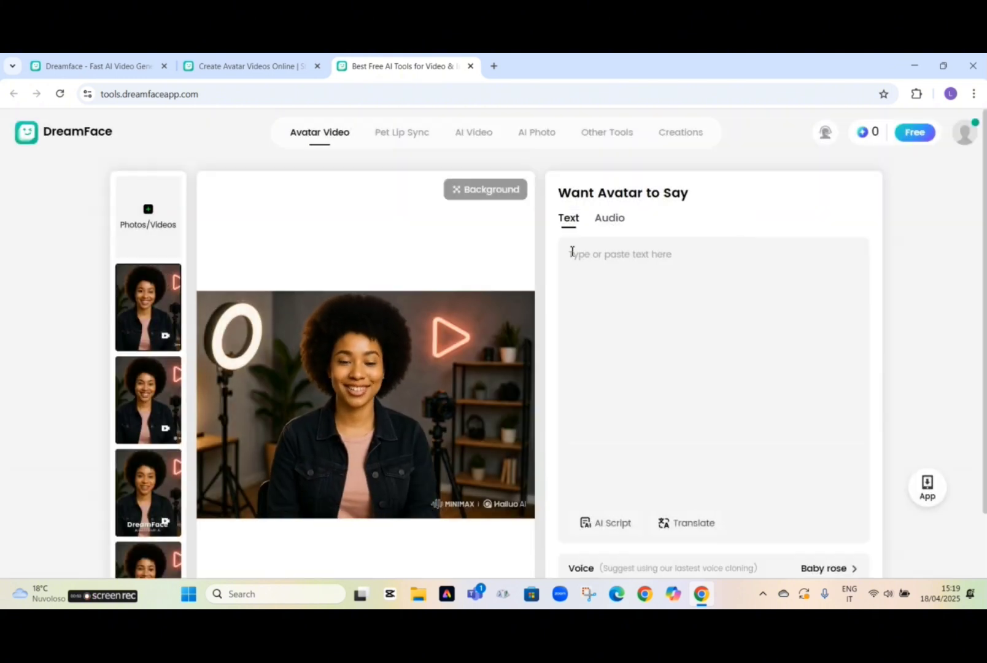
{"action": "type", "text": "Bihgfdfcgbn bctyrkjkn"}
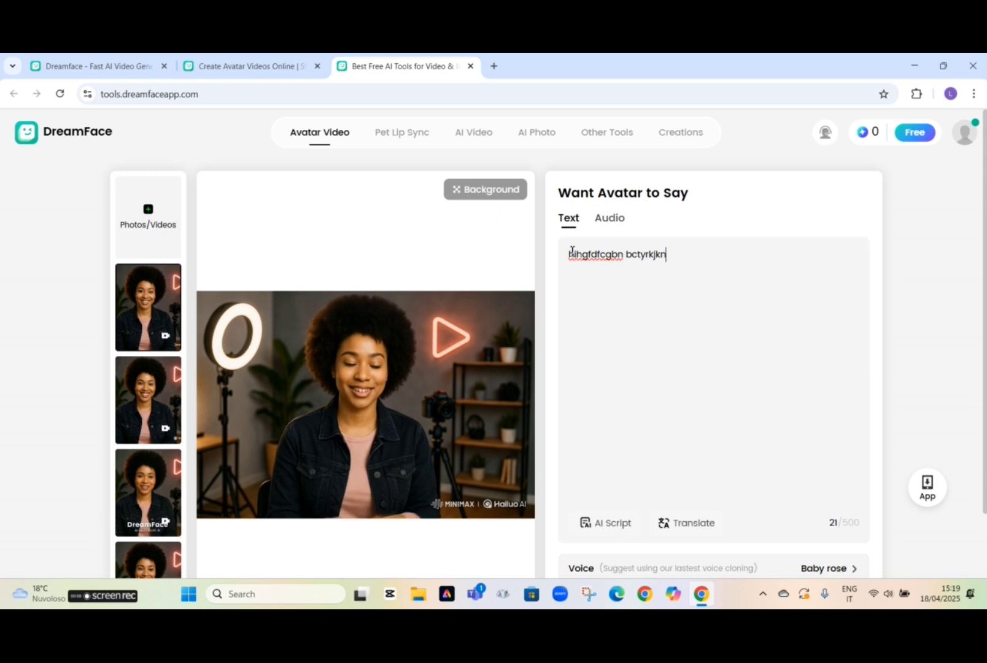
{"action": "type", "text": "f xdsfjjkimm, ttccxdfvjb"}
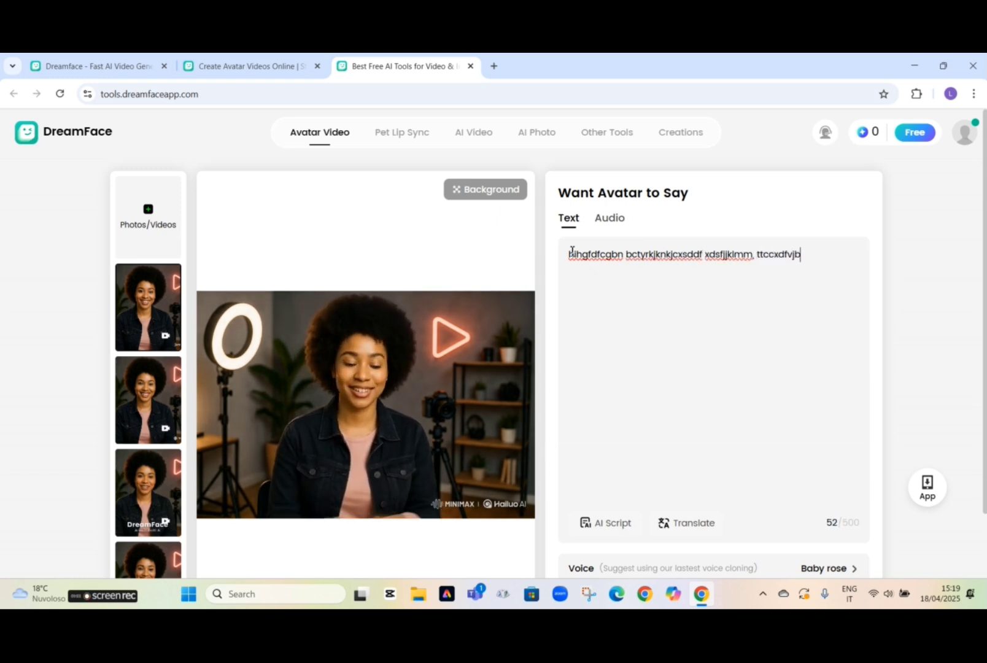
{"action": "type", "text": "j ddfsddbnhjhht5rfdd tgffgd"}
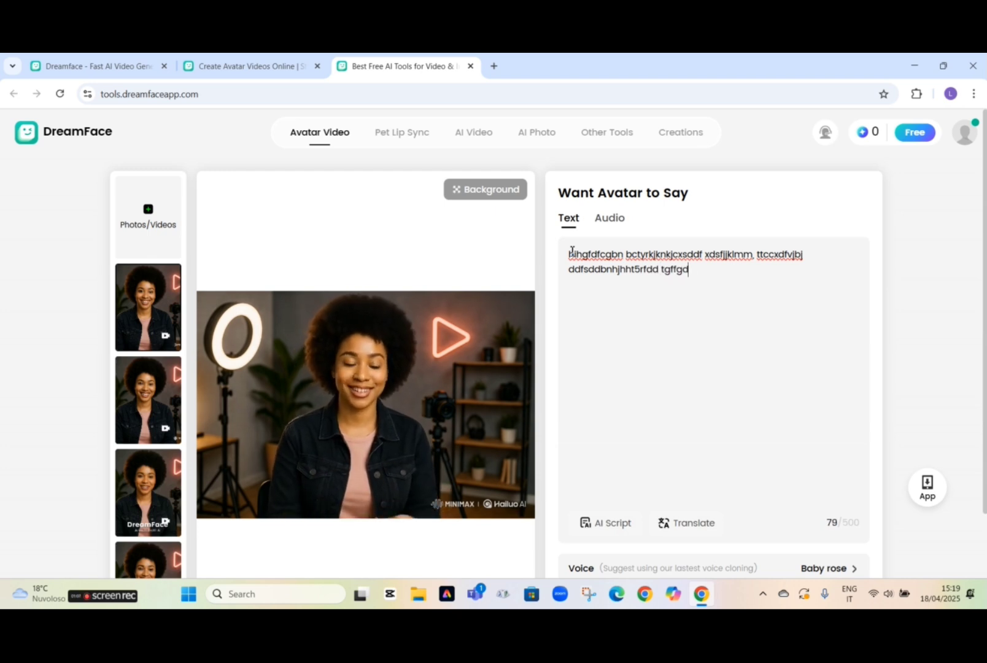
{"action": "type", "text": "fgf"}
{"action": "key", "text": "Return"}
{"action": "type", "text": "bvctrtfxfzdfsdyukuiooierw54rtyhkkjkklkj"}
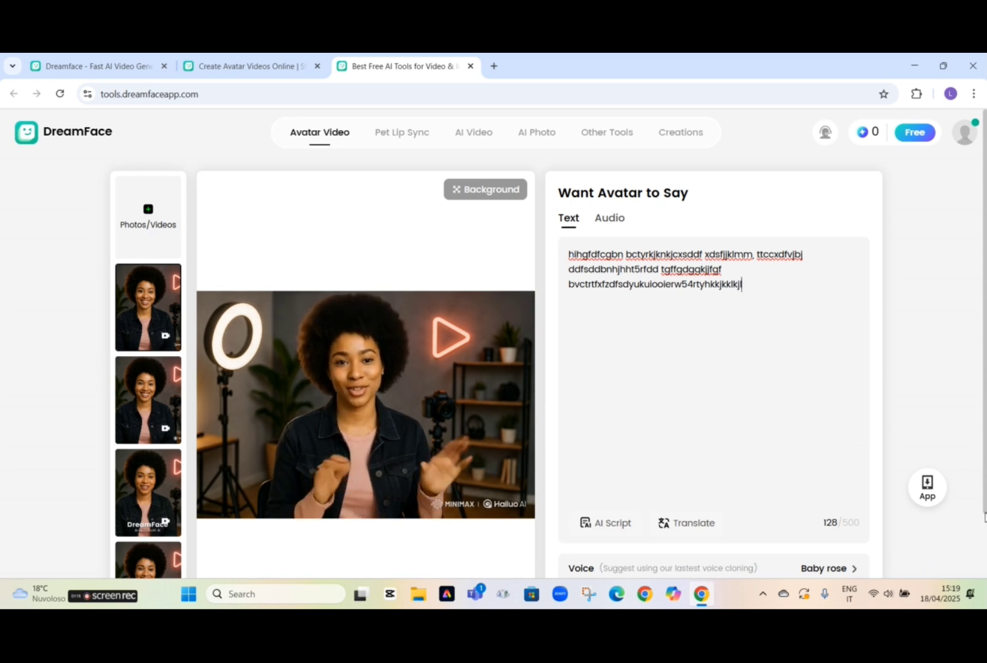
{"action": "scroll", "coordinate": [984, 515], "scroll_direction": "down", "scroll_amount": 1}
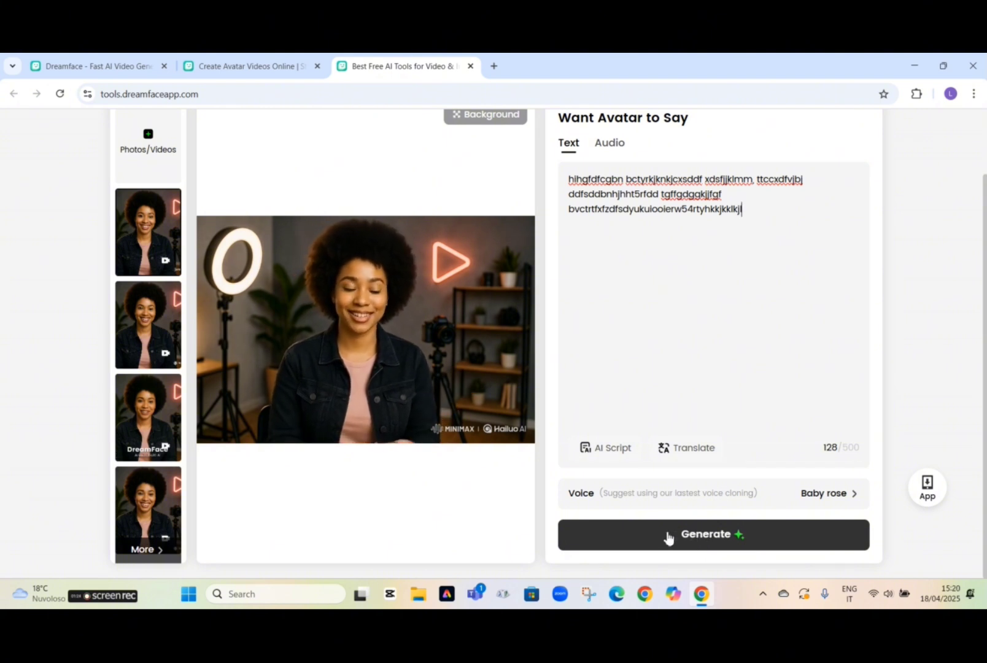
{"action": "left_click", "coordinate": [692, 538]}
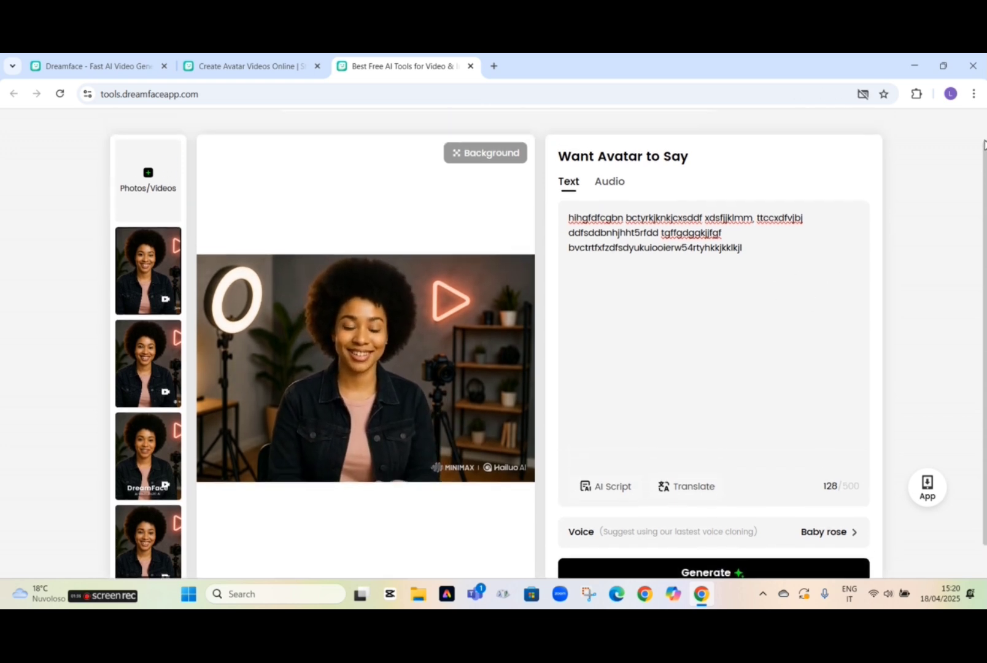
{"action": "scroll", "coordinate": [746, 324], "scroll_direction": "up", "scroll_amount": 2}
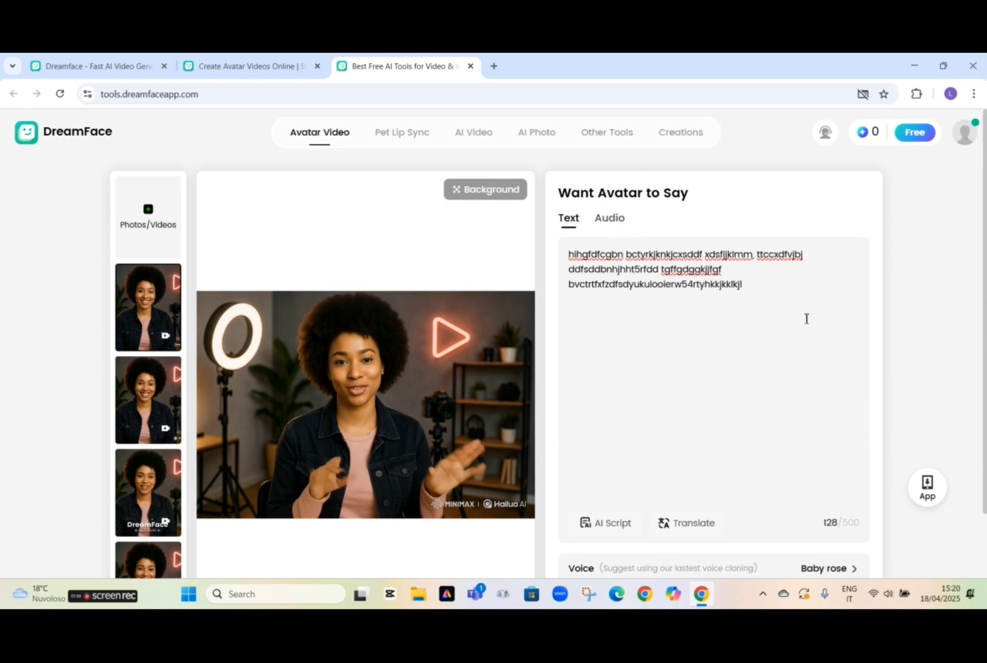
Step: Switch the speech source to Audio and upload Bring Your Avatar to Life!-VEED from Downloads
{"action": "left_click", "coordinate": [609, 219]}
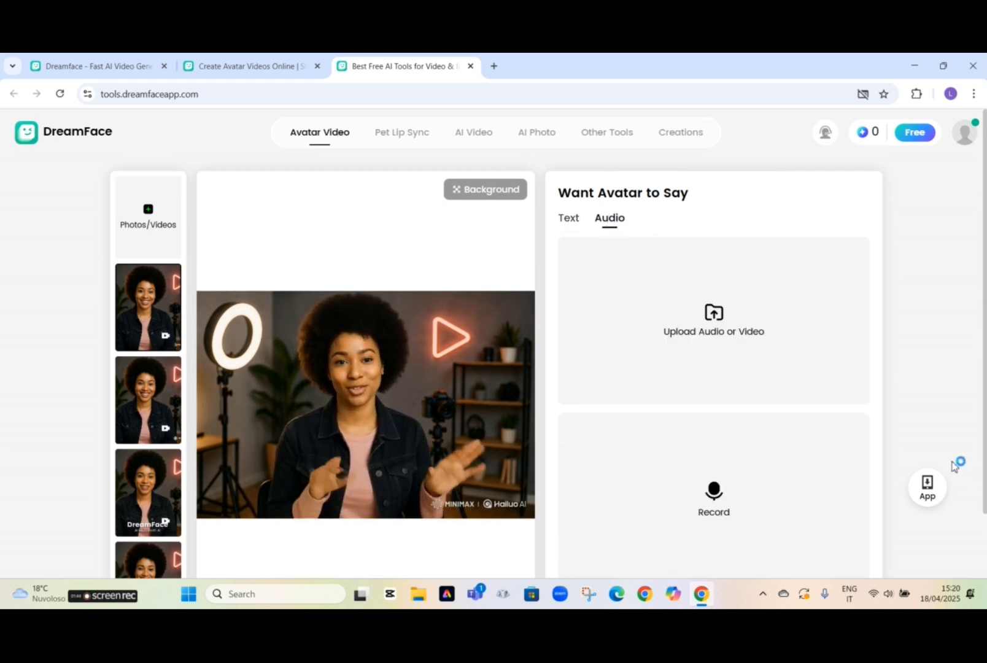
{"action": "scroll", "coordinate": [713, 386], "scroll_direction": "down", "scroll_amount": 2}
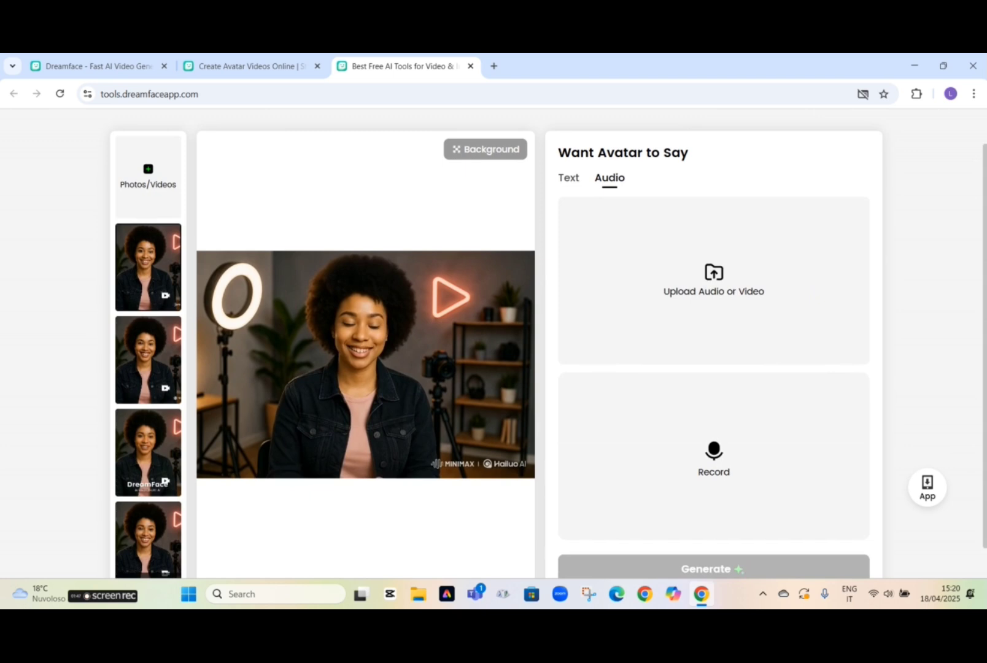
{"action": "scroll", "coordinate": [714, 308], "scroll_direction": "down", "scroll_amount": 1}
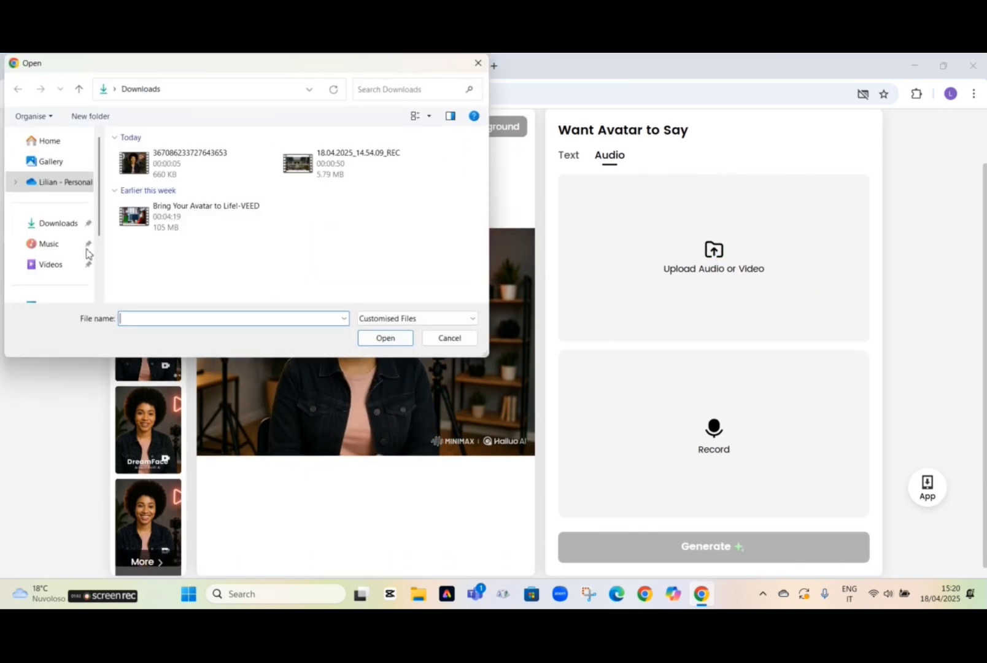
{"action": "left_click", "coordinate": [61, 224]}
{"action": "left_click", "coordinate": [50, 244]}
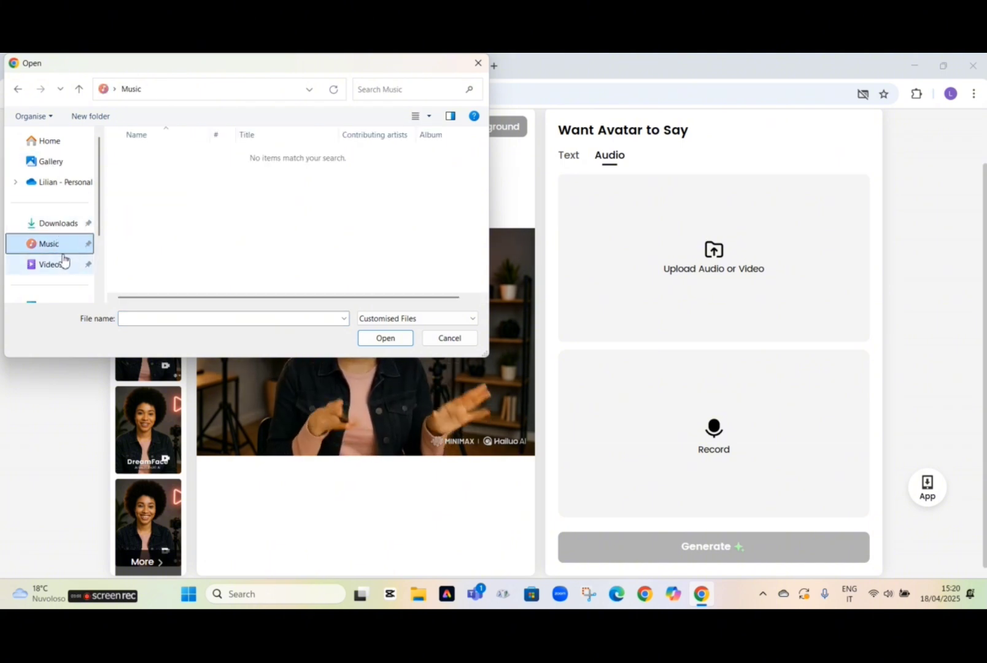
{"action": "left_click", "coordinate": [58, 224]}
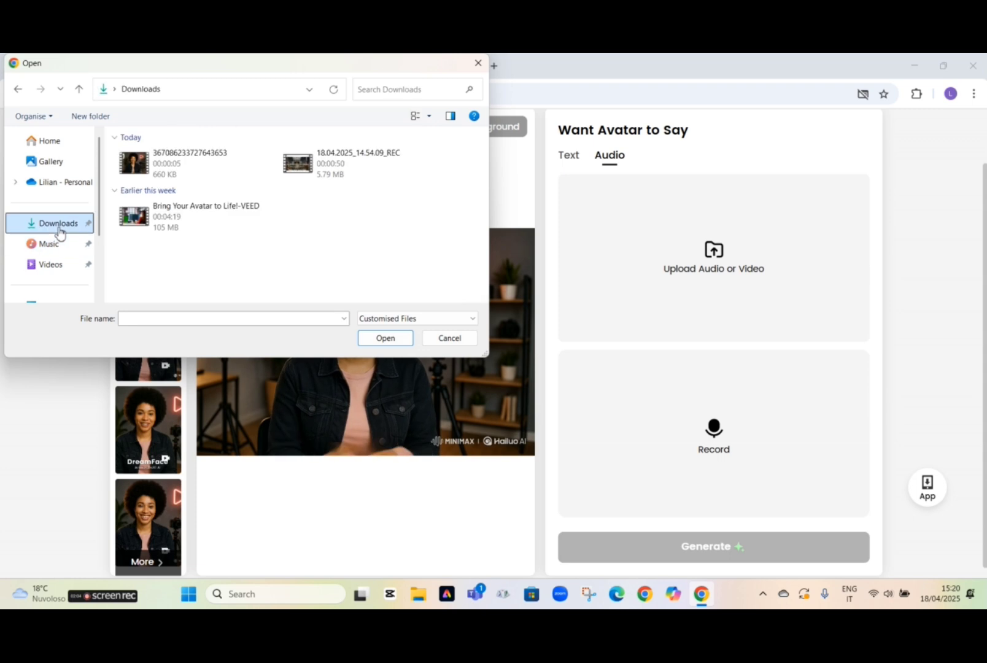
{"action": "left_click", "coordinate": [139, 223]}
{"action": "left_click", "coordinate": [385, 339]}
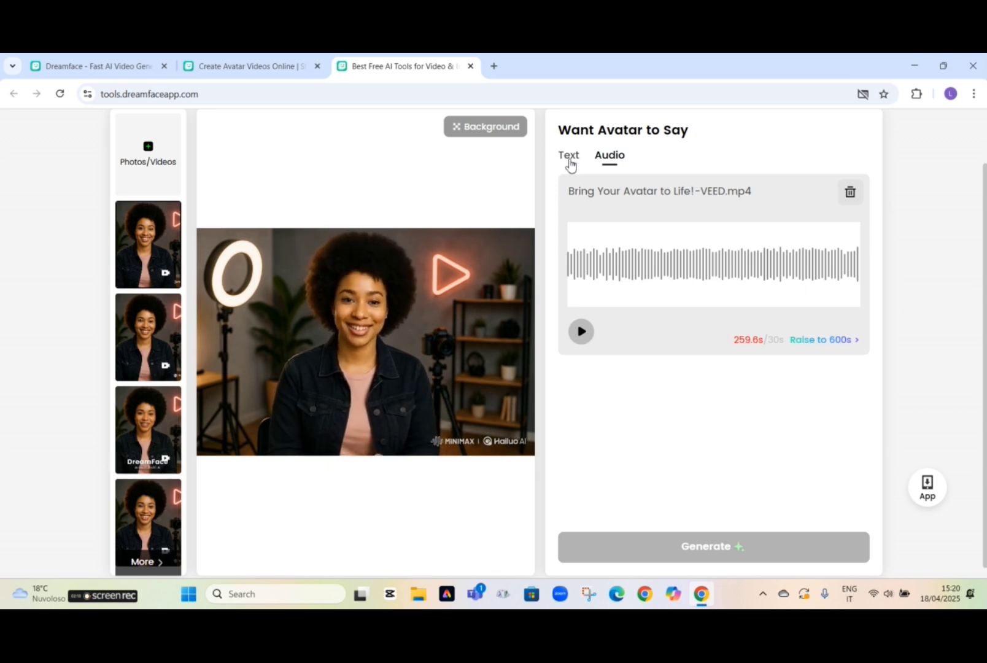
{"action": "left_click", "coordinate": [569, 157]}
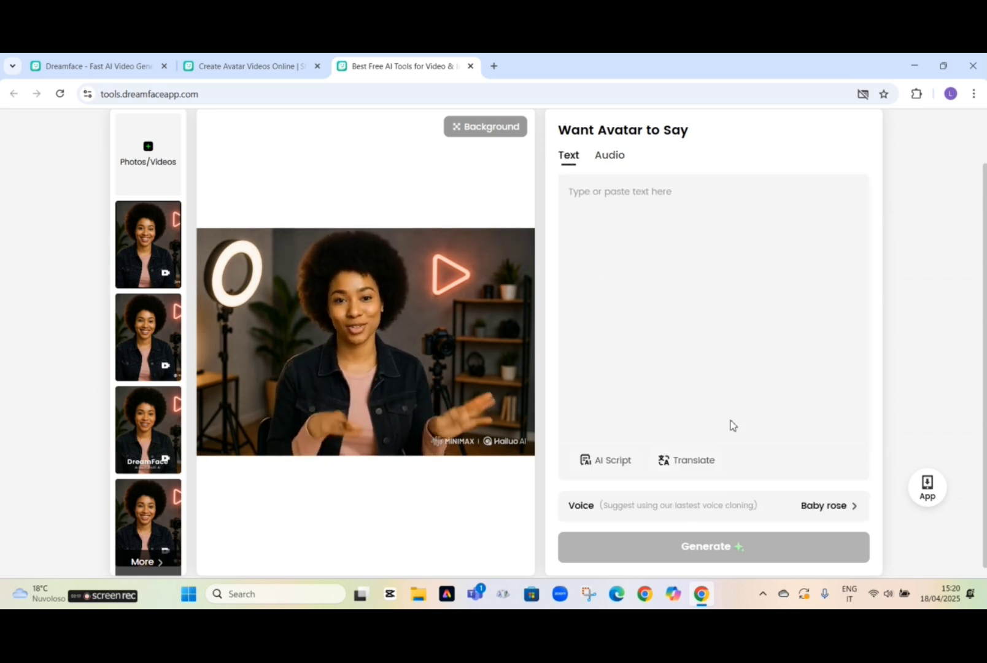
{"action": "left_click", "coordinate": [610, 157]}
Step: Delete the uploaded file, record a voice clip to the 30-second limit, and close the recorder
{"action": "left_click", "coordinate": [850, 191]}
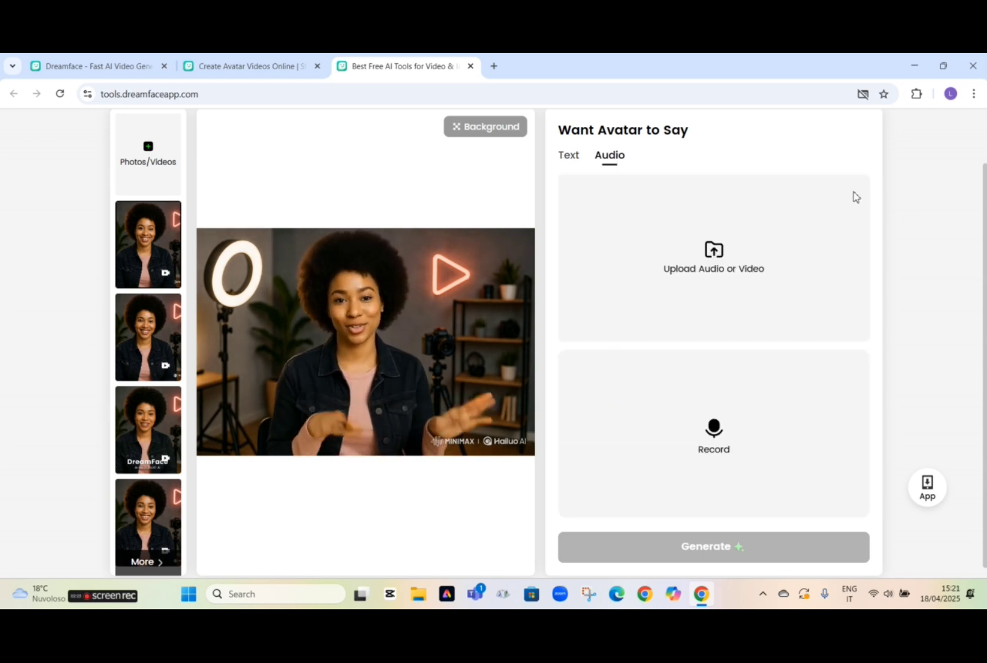
{"action": "left_click", "coordinate": [714, 435]}
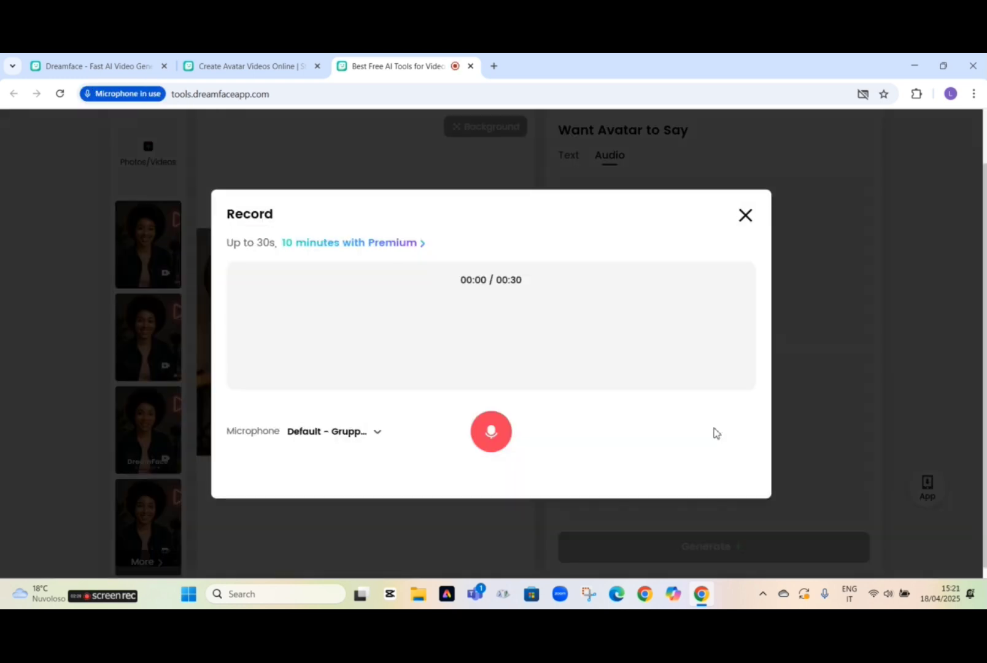
{"action": "left_click", "coordinate": [491, 433]}
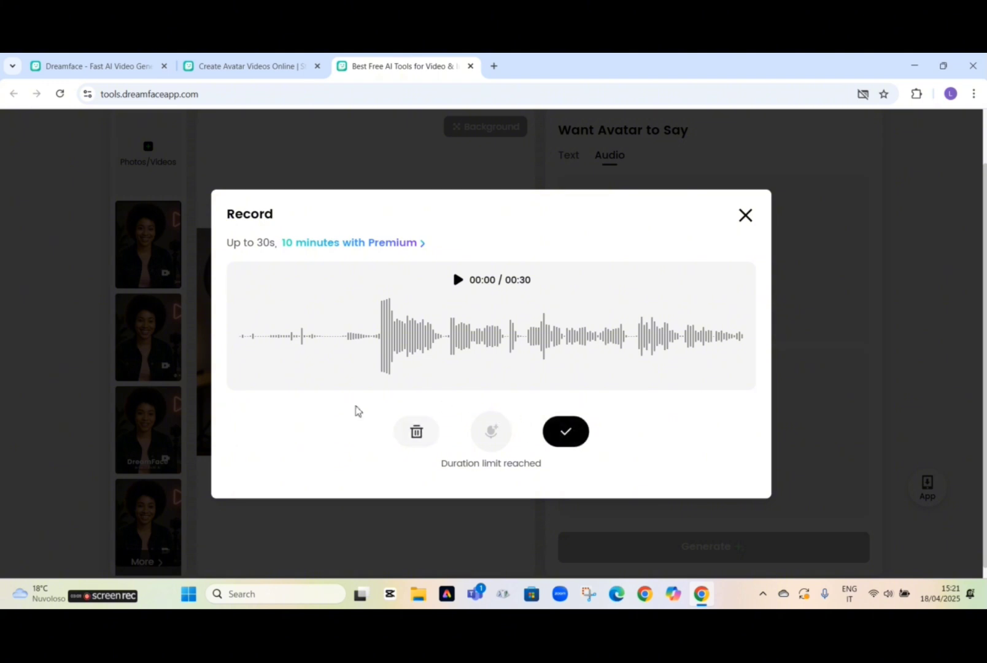
{"action": "left_click", "coordinate": [744, 214]}
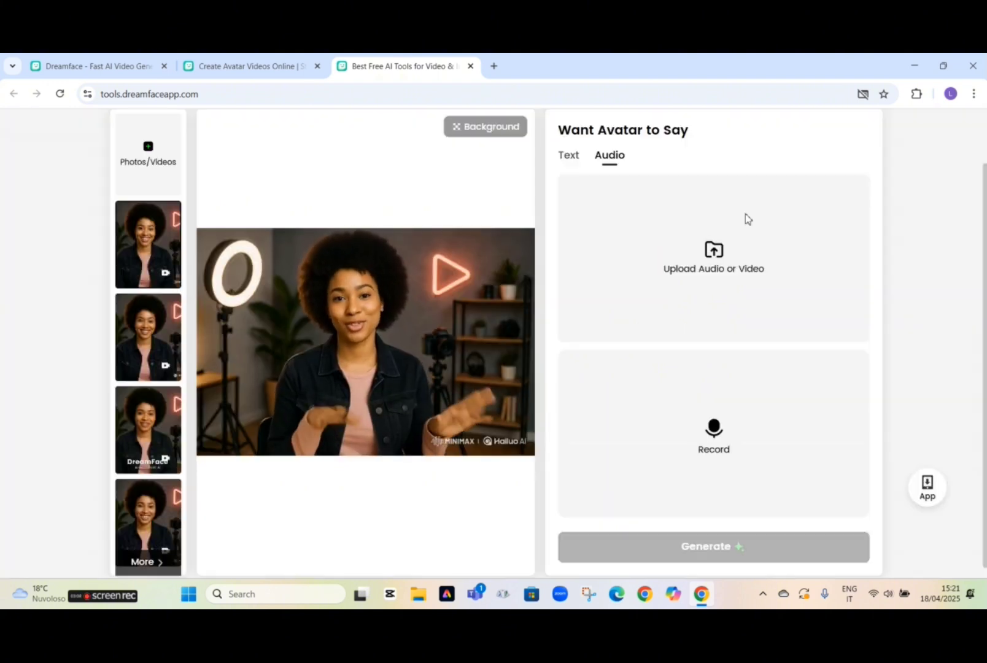
Step: Select the 29-second talking avatar video thumbnail to show it in the preview player
{"action": "left_click", "coordinate": [133, 351]}
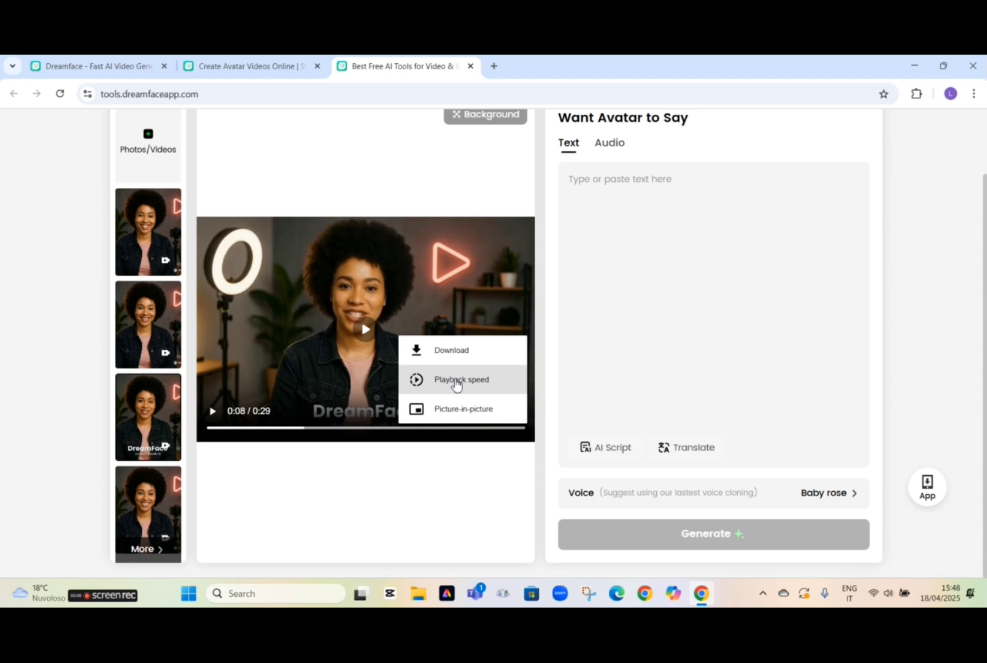
Step: Raise the talking video's playback speed to 1.25, then to 1.75
{"action": "left_click", "coordinate": [456, 380]}
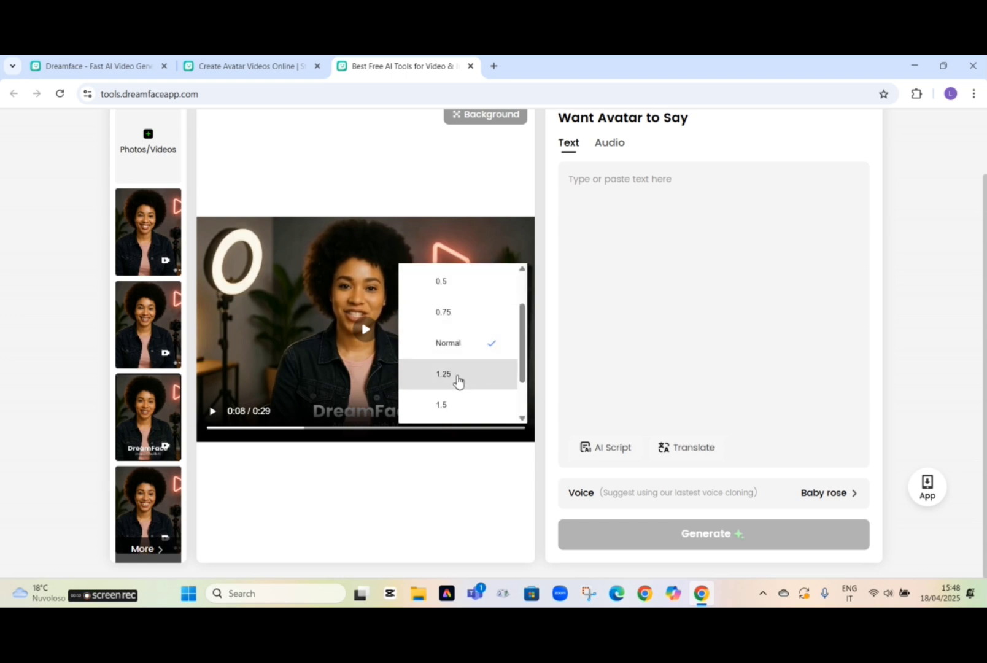
{"action": "left_click", "coordinate": [458, 380]}
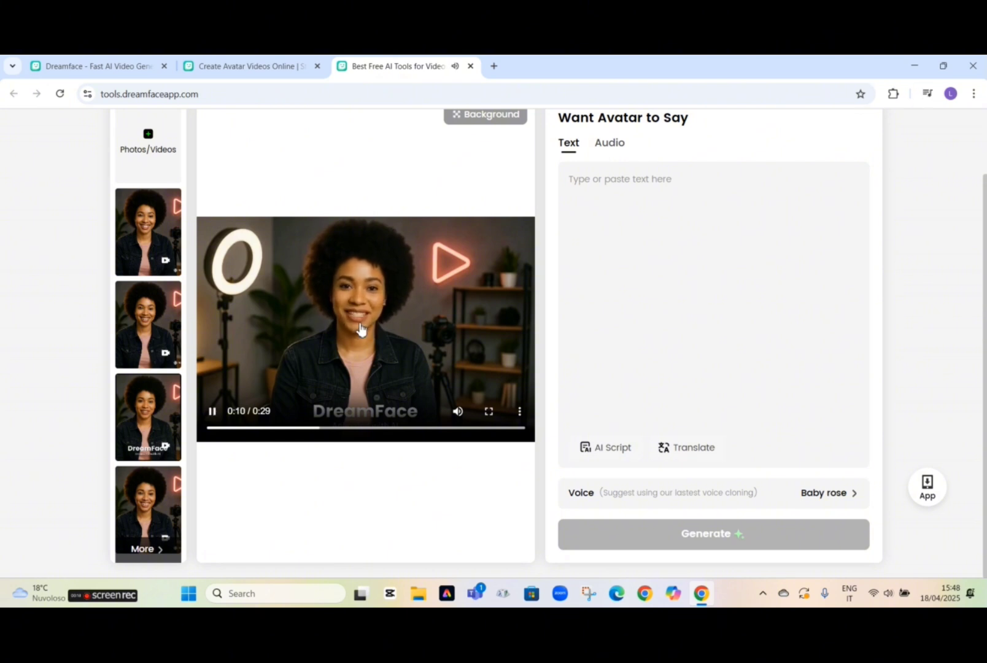
{"action": "left_click", "coordinate": [521, 413]}
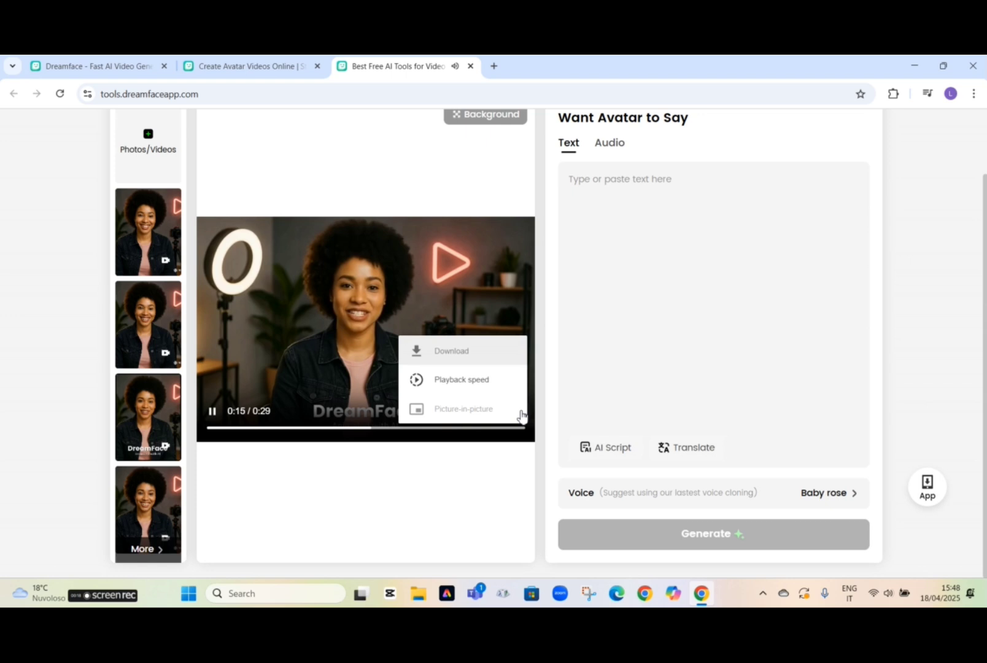
{"action": "left_click", "coordinate": [468, 381]}
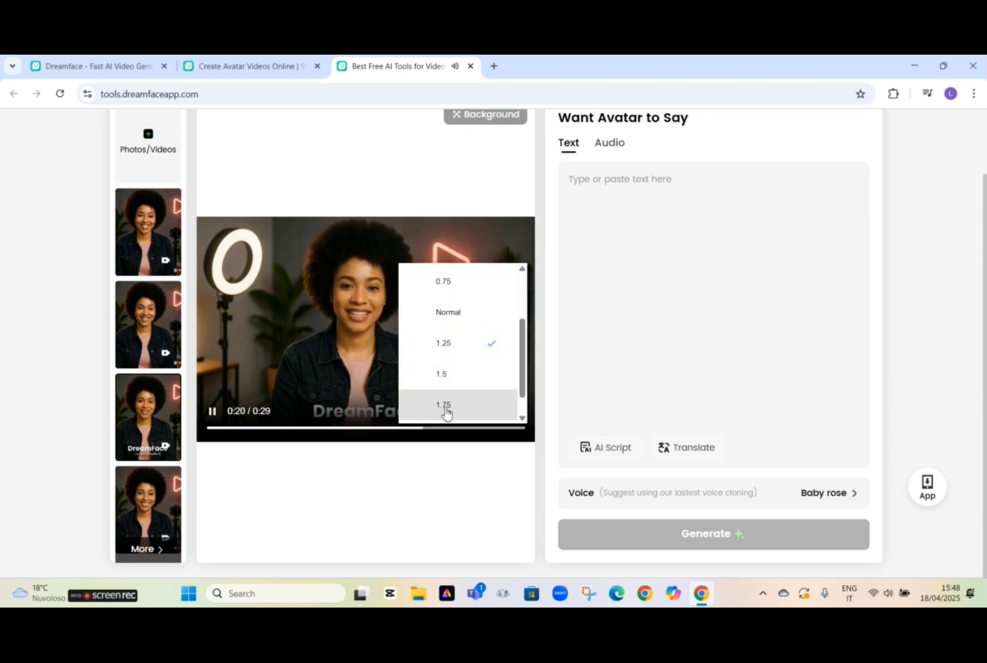
{"action": "left_click", "coordinate": [446, 406]}
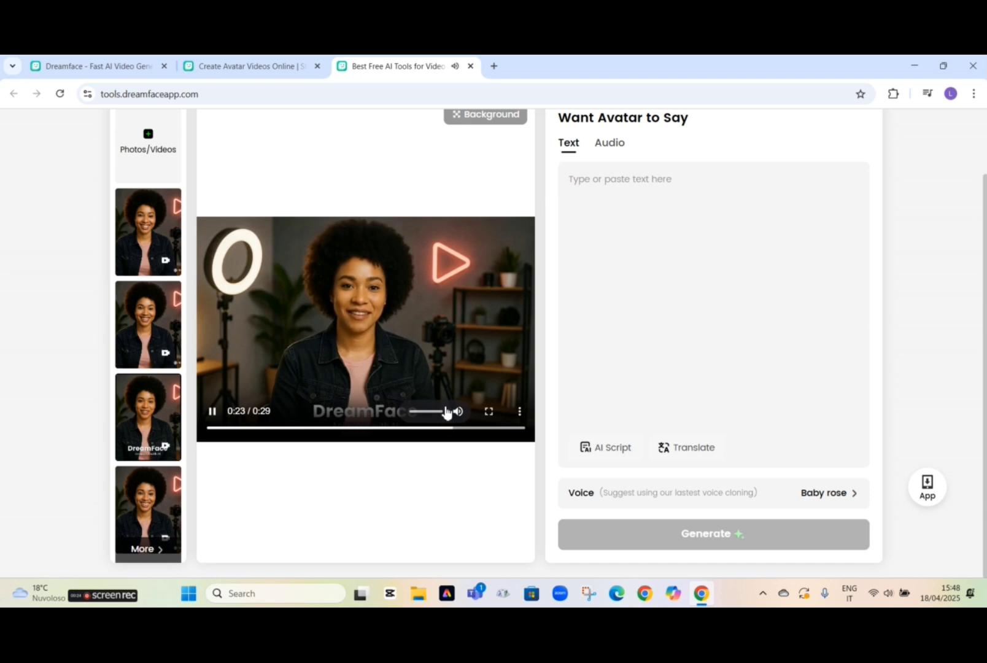